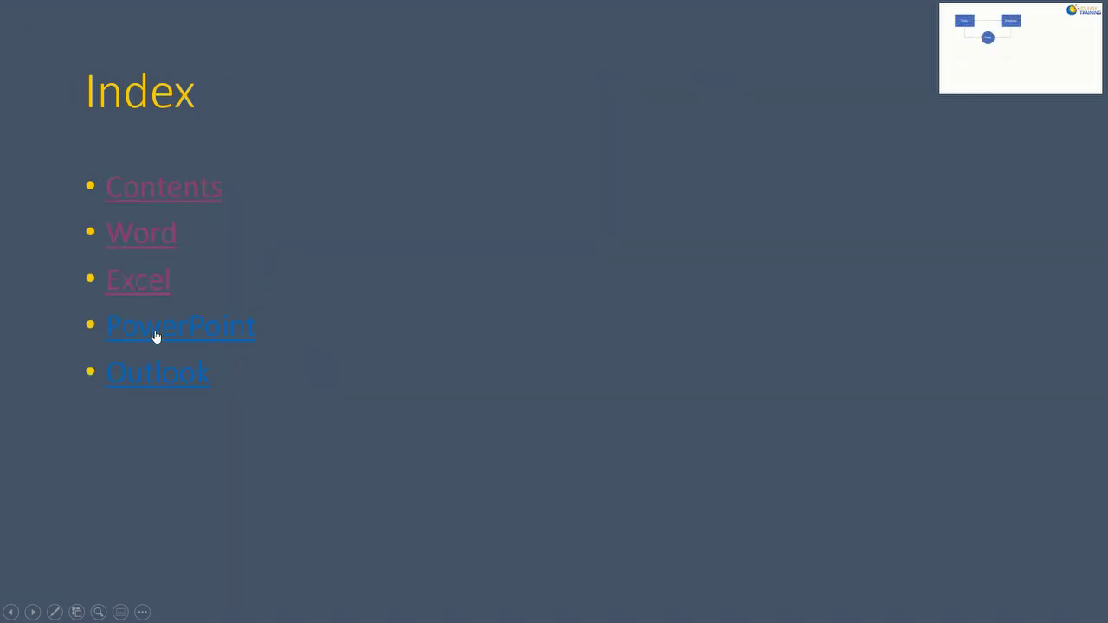
- In the slide show, follow the PowerPoint link, return to Index via the hotspot, and end the show
left_click(156, 337)
left_click(26, 22)
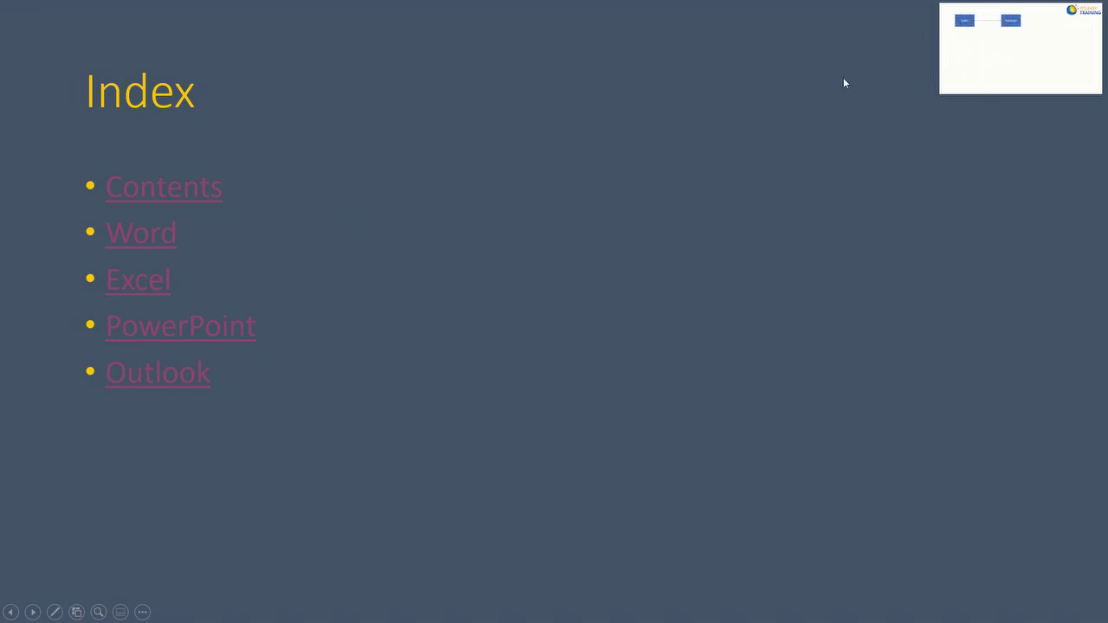
key("Escape")
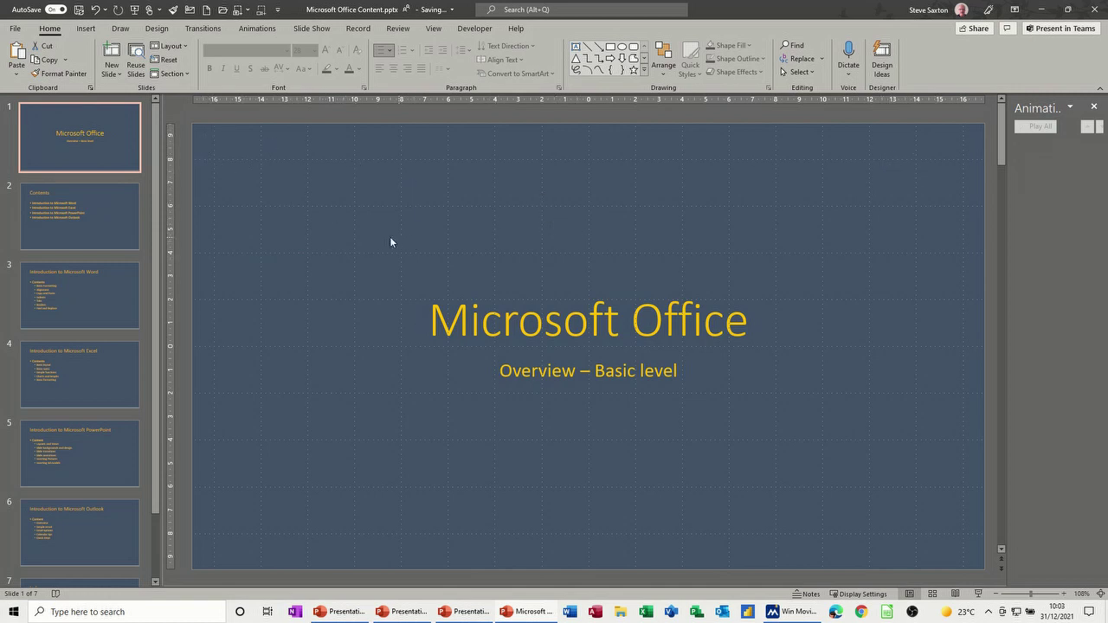
- Add a new blank-layout slide 8 after the Index slide
scroll(156, 271, "down", 3)
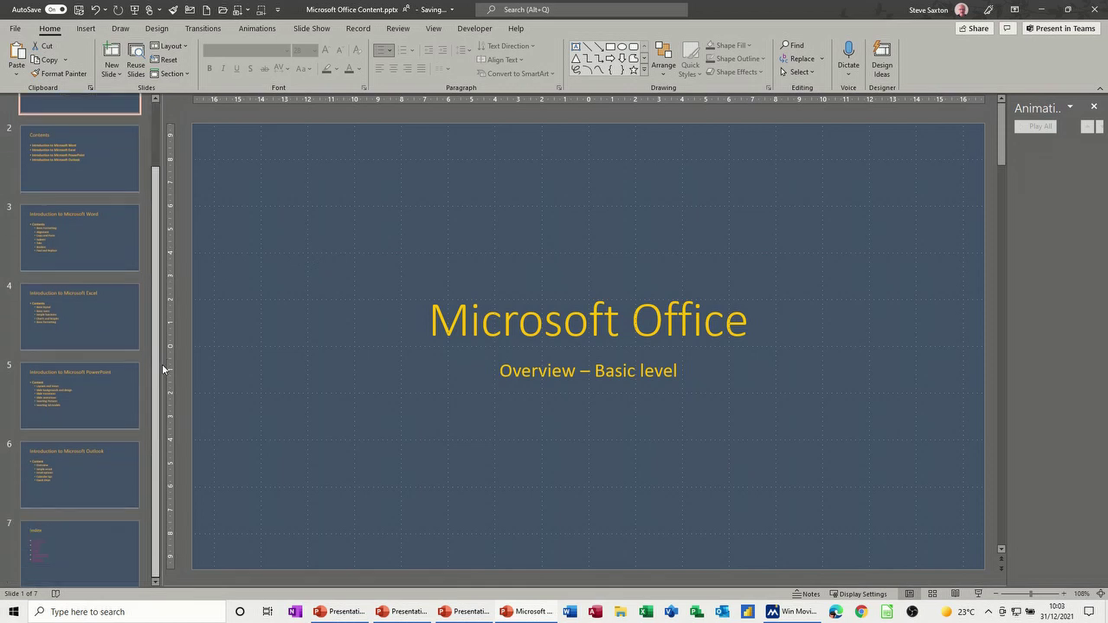
left_click(121, 544)
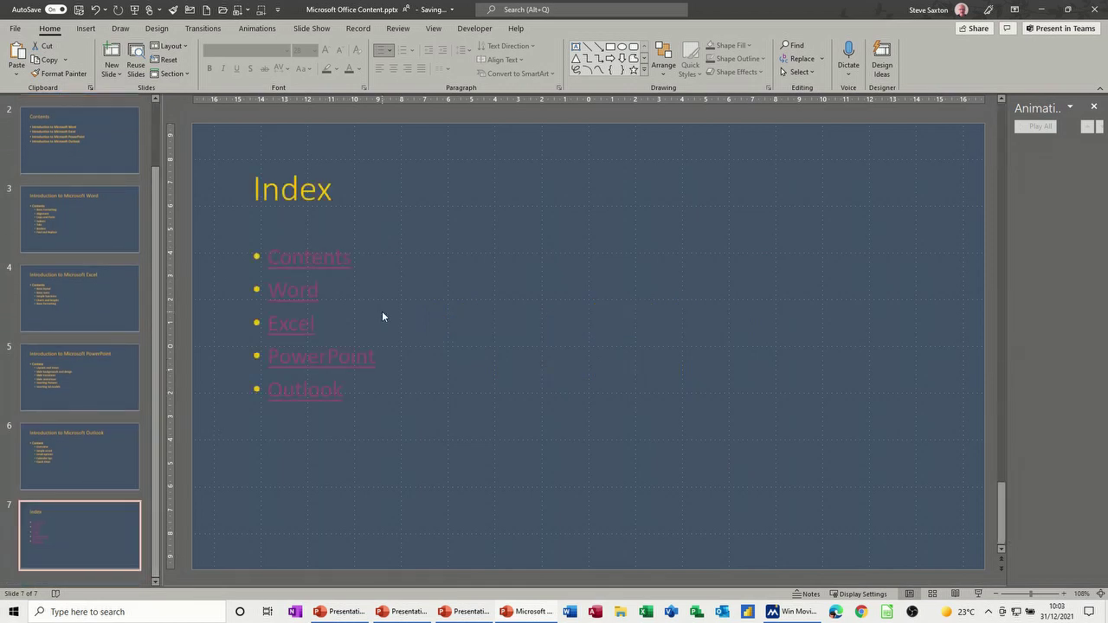
key("ctrl+m")
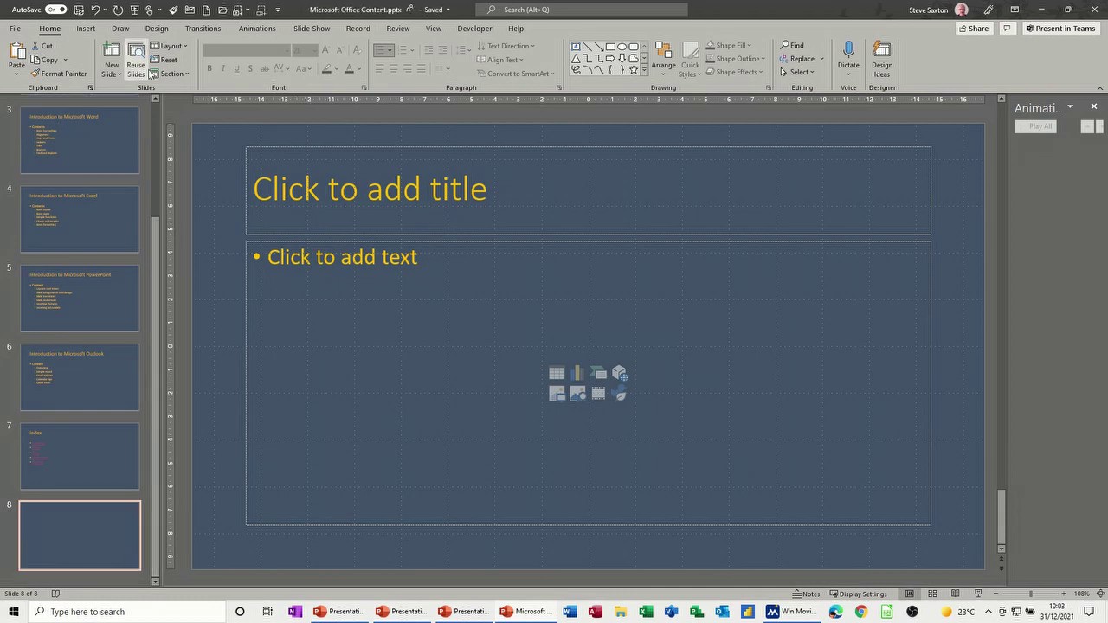
left_click(177, 50)
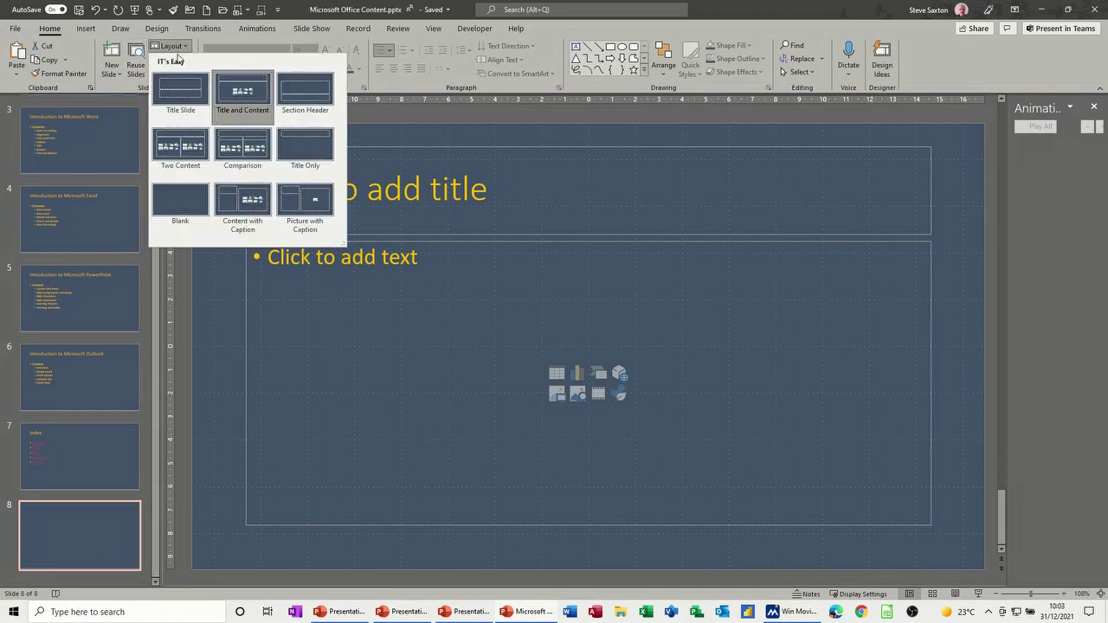
left_click(178, 215)
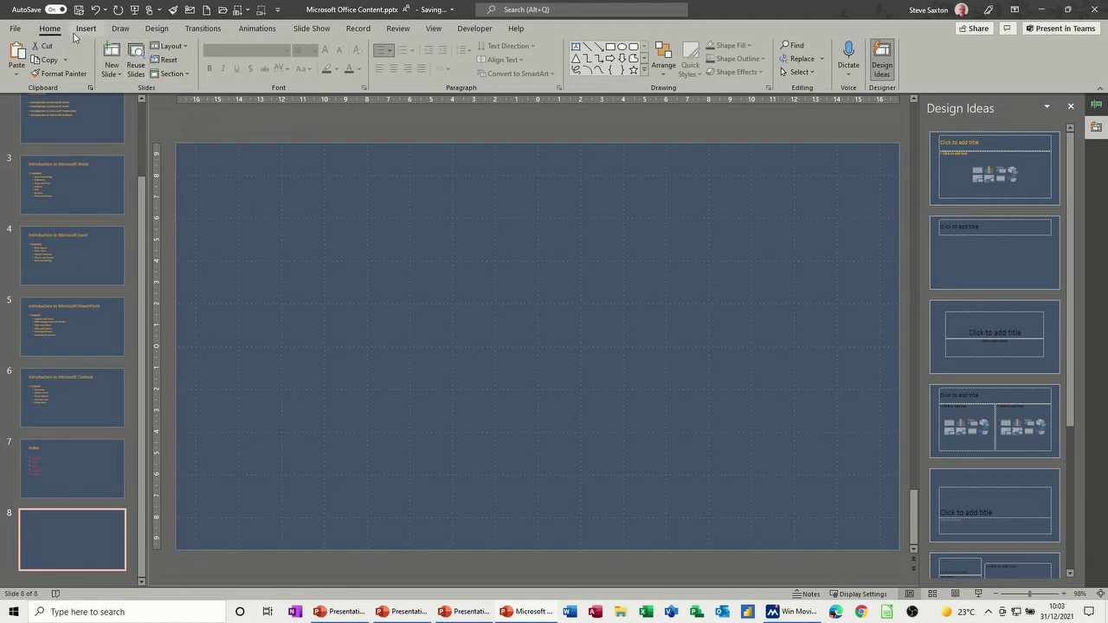
- Pick the Rectangle shape from the Insert Shapes gallery
left_click(84, 29)
left_click(210, 61)
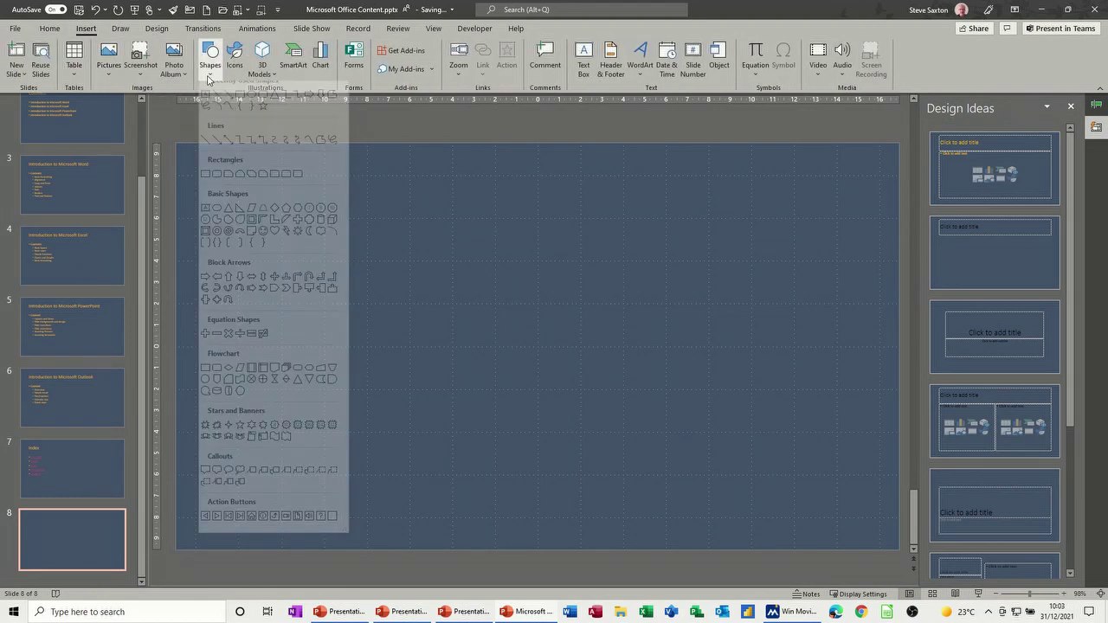
left_click(230, 105)
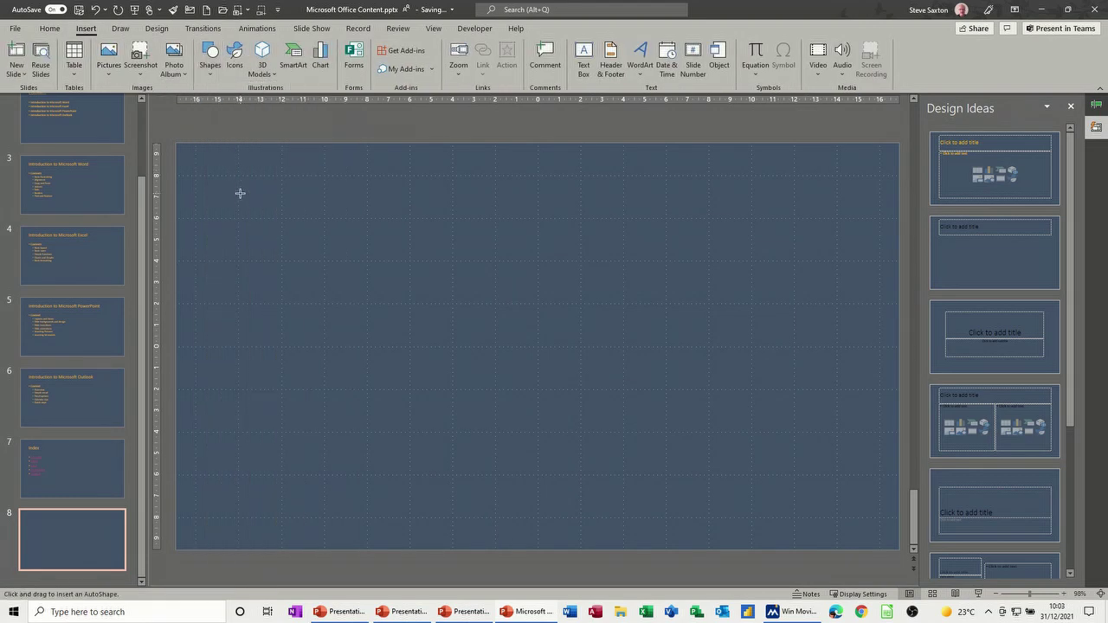
- Draw a rectangle, duplicate it into a two-by-two grid, and add an oval circle at the centre
left_click_drag(240, 193, 332, 260)
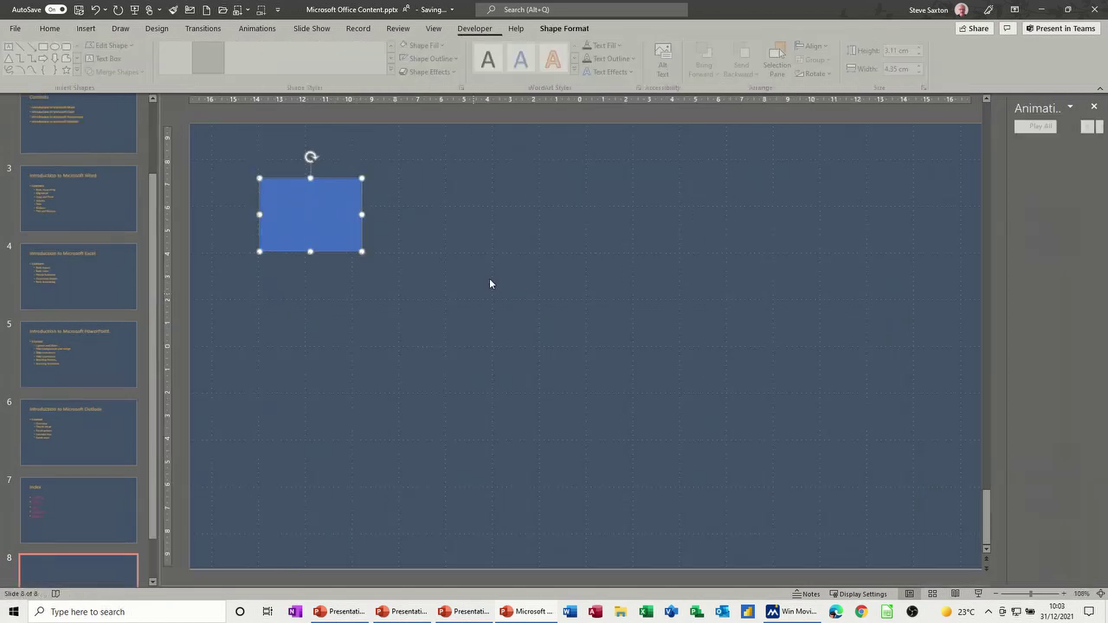
key("ctrl+d")
key("ctrl+d")
key("ctrl+d")
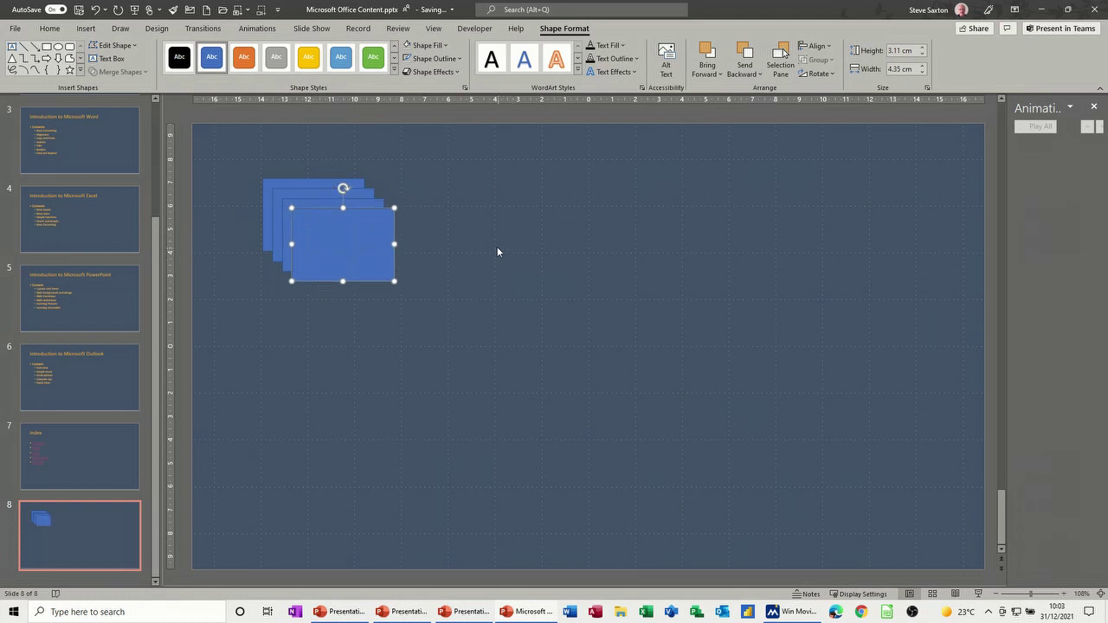
left_click_drag(378, 246, 528, 383)
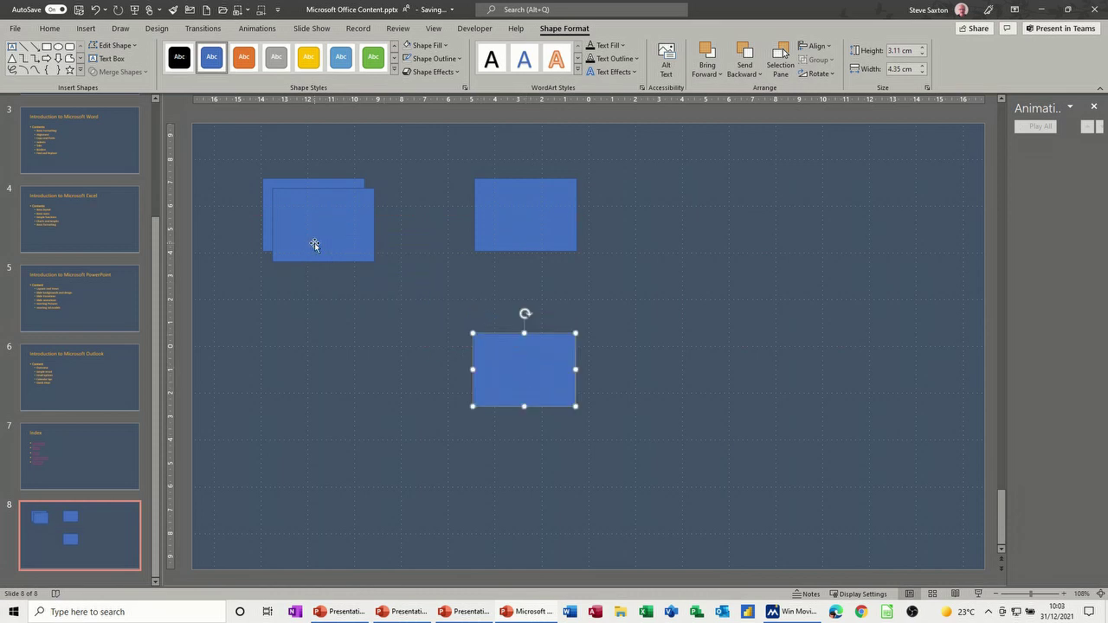
left_click_drag(315, 244, 300, 390)
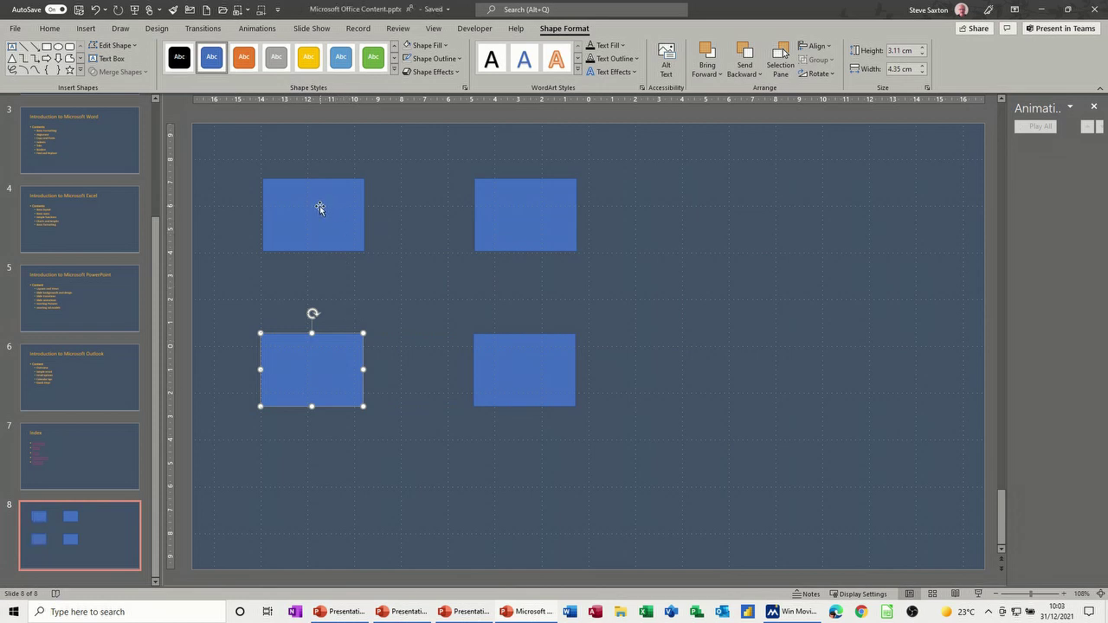
left_click(57, 48)
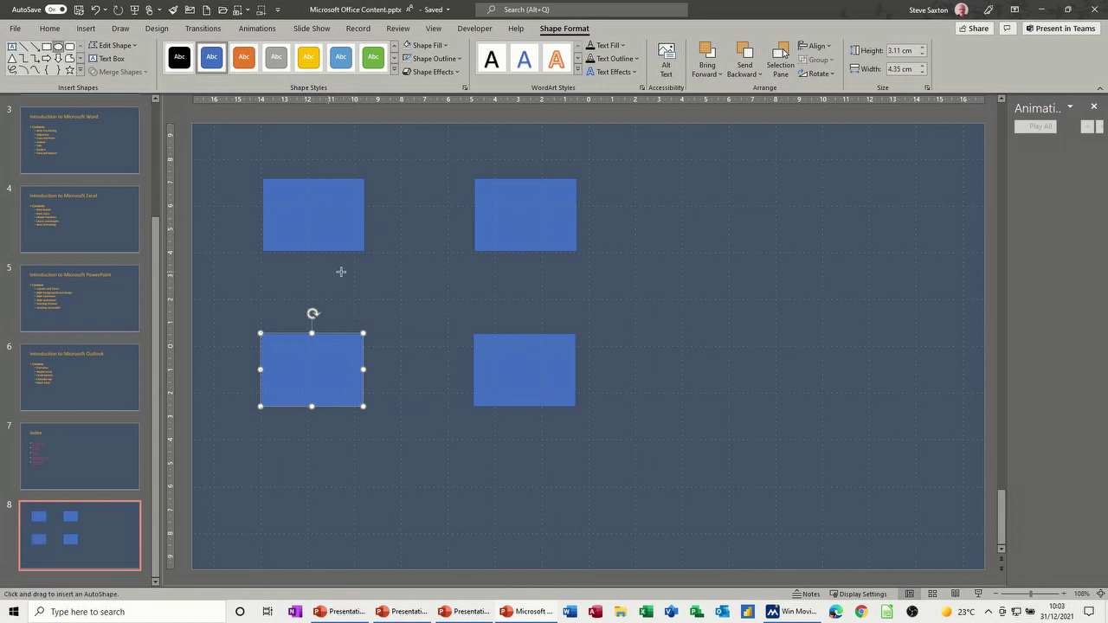
mouse_move(407, 268)
left_mouse_down()
mouse_move(329, 307)
mouse_move(433, 303)
left_mouse_up()
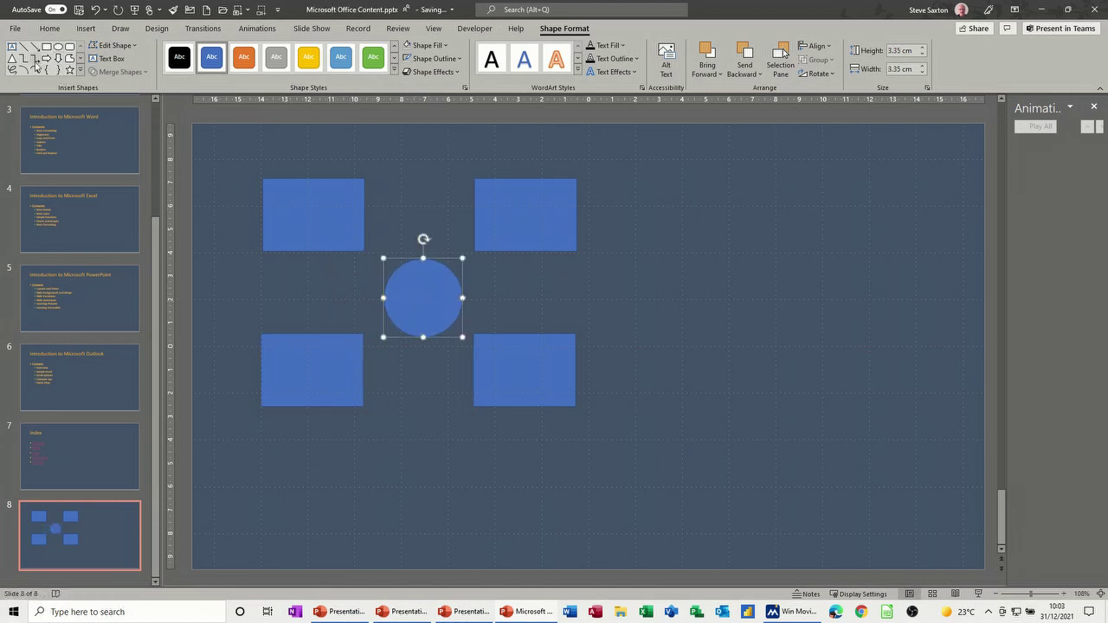
- Draw elbow connectors from the circle to all four rectangles, plus one joining the two top rectangles
left_click(34, 58)
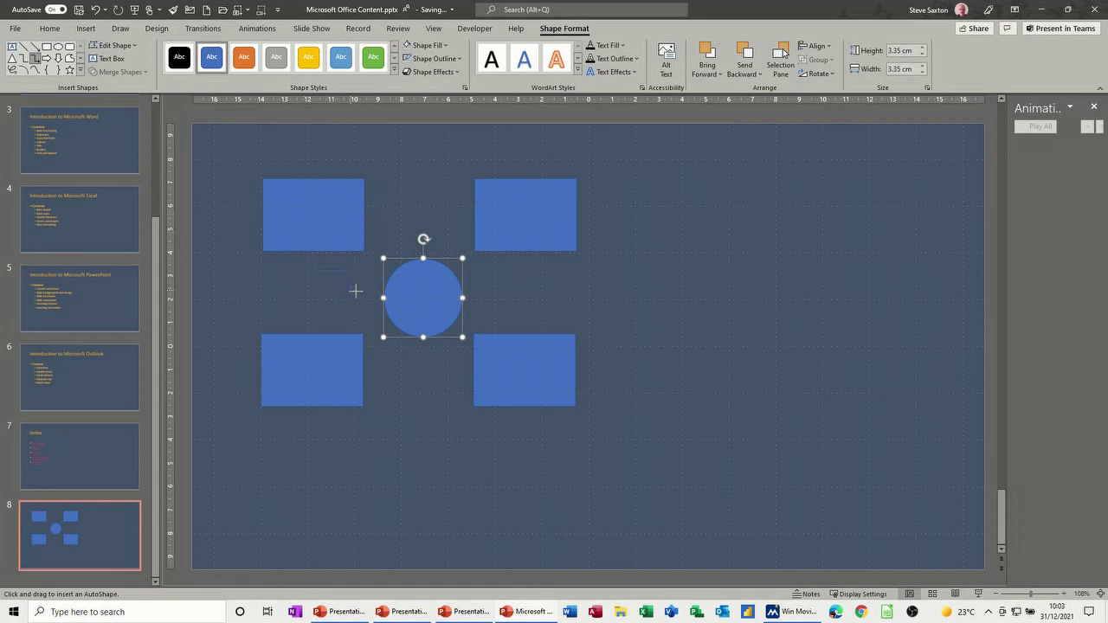
left_click_drag(381, 297, 313, 251)
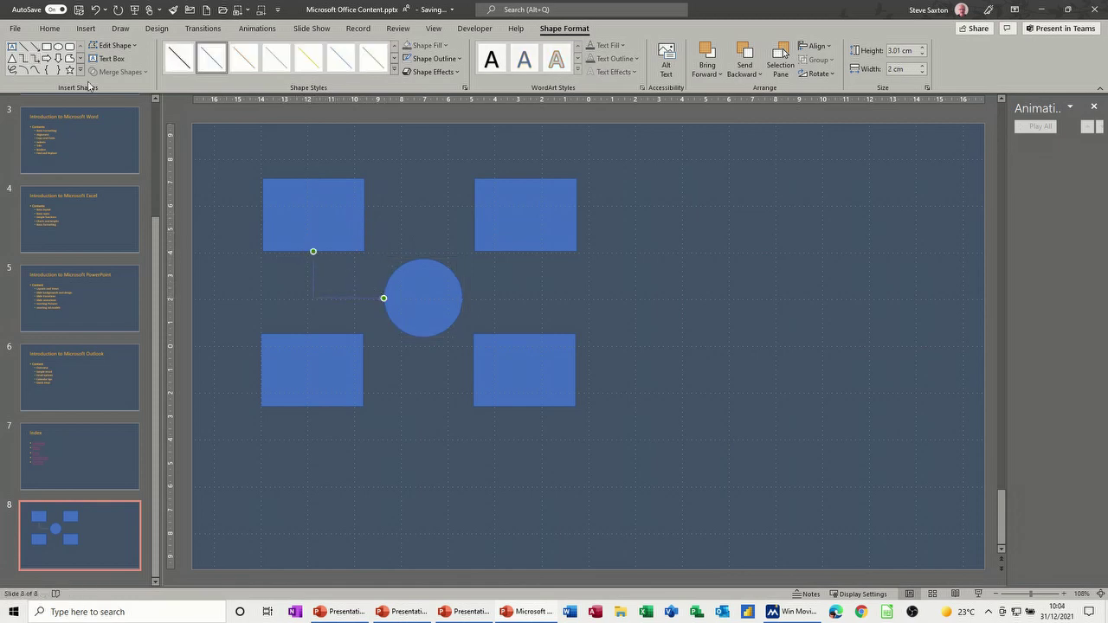
left_click(35, 58)
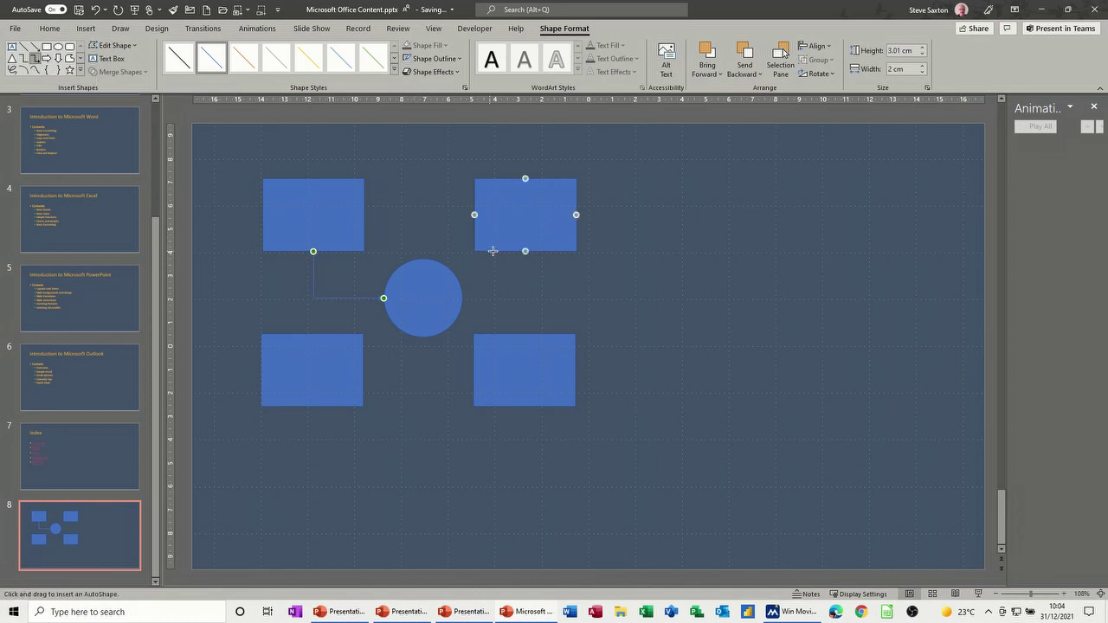
mouse_move(525, 252)
left_mouse_down()
mouse_move(505, 283)
mouse_move(462, 298)
left_mouse_up()
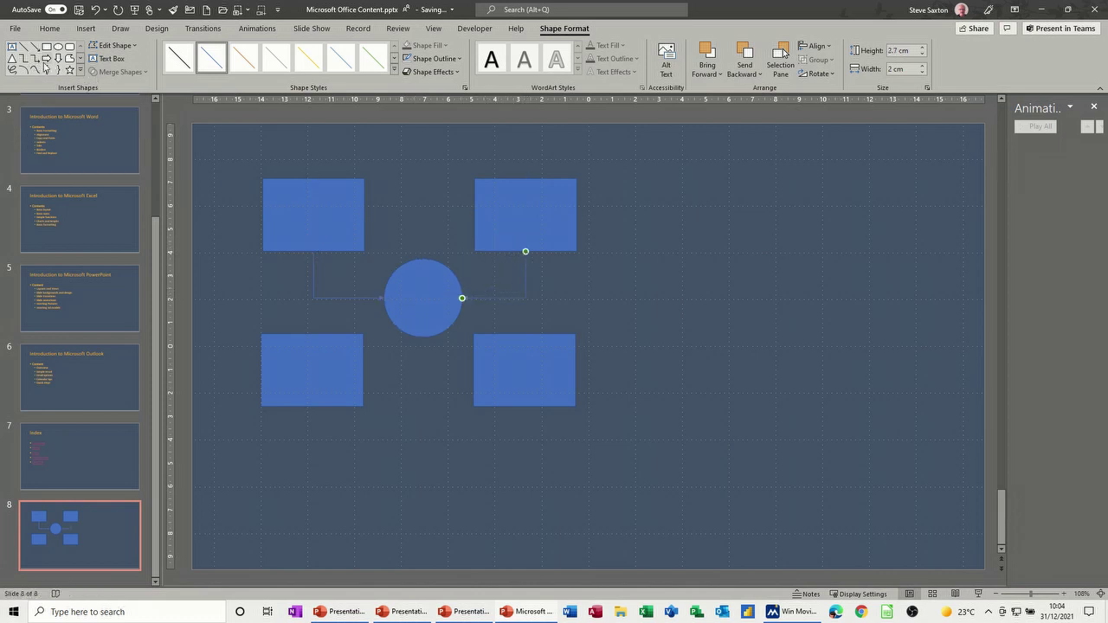
left_click(35, 58)
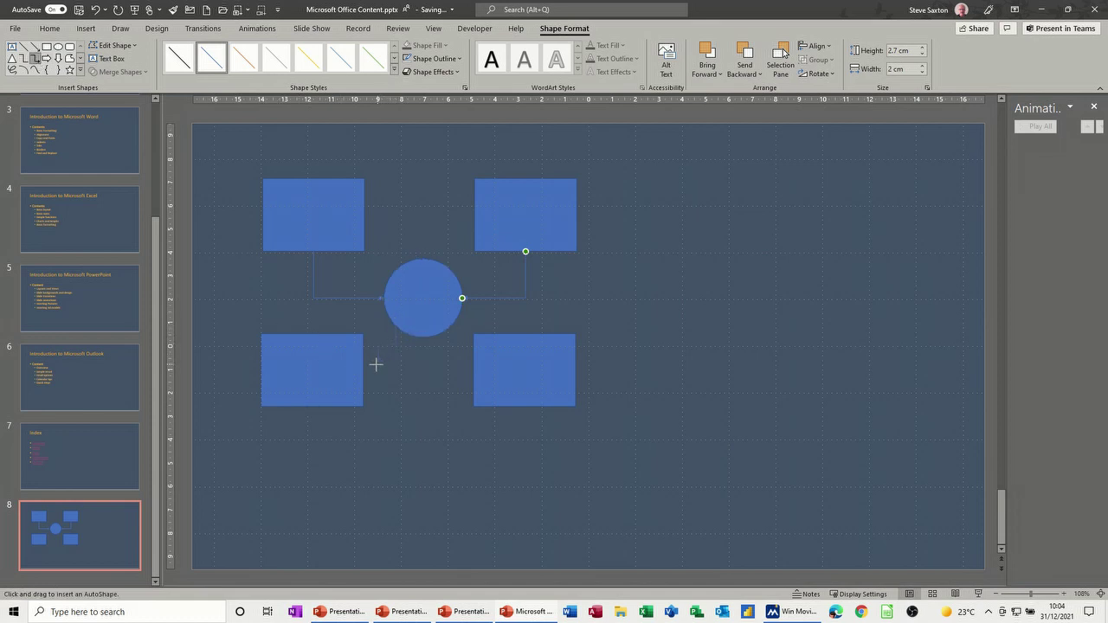
left_click_drag(364, 369, 364, 370)
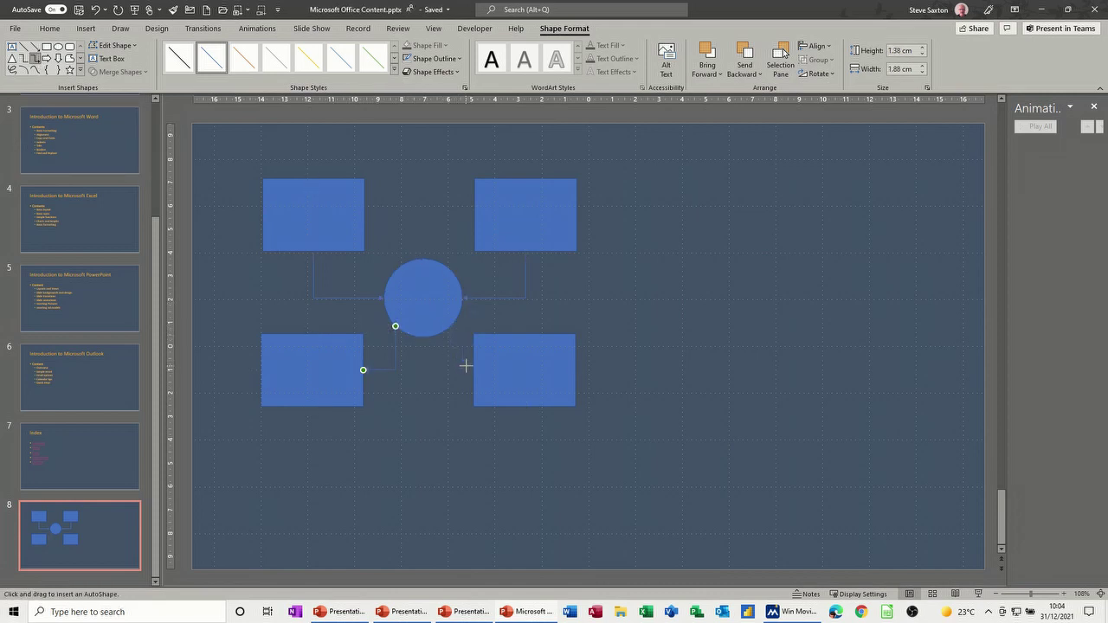
left_click_drag(474, 370, 474, 369)
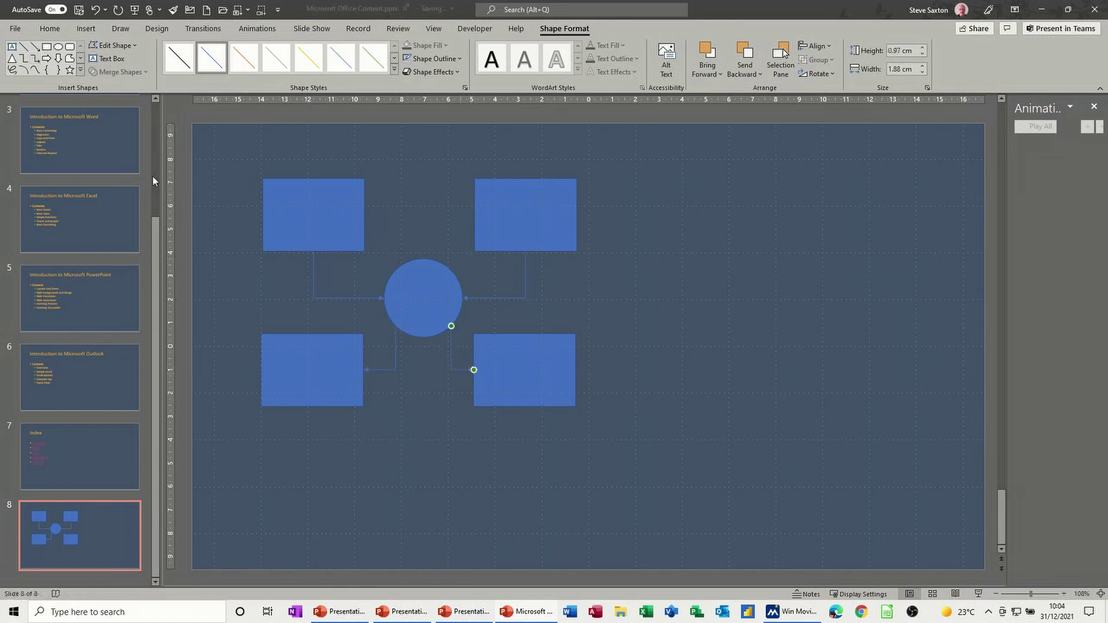
left_click(36, 48)
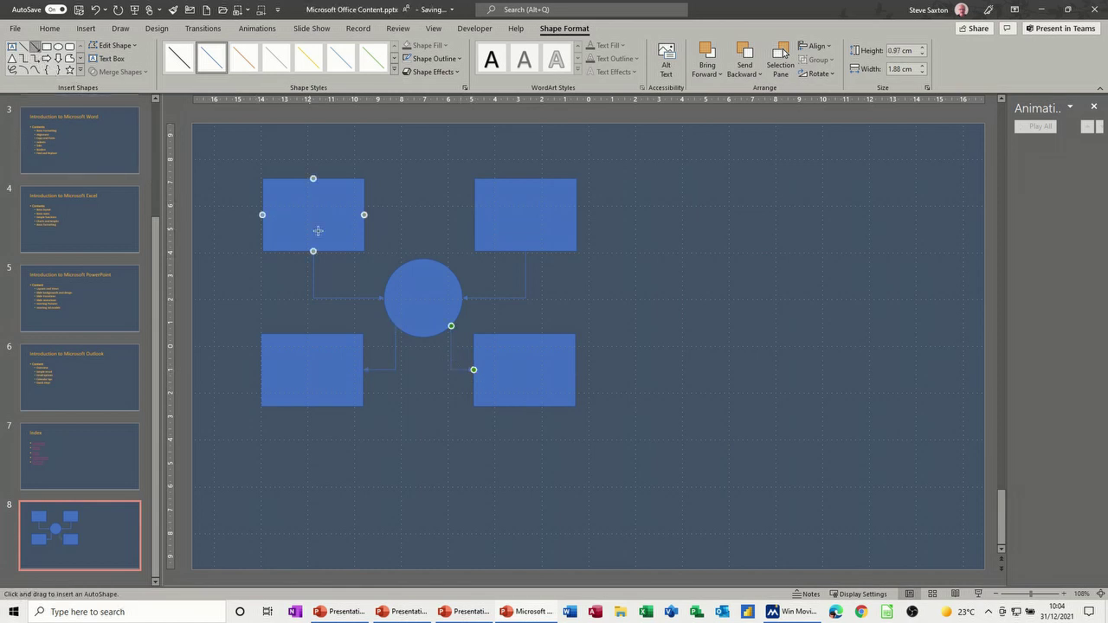
left_click_drag(365, 215, 473, 215)
- Label the top boxes Order and Database and the circle Process, shrinking Process to fit
left_click(312, 211)
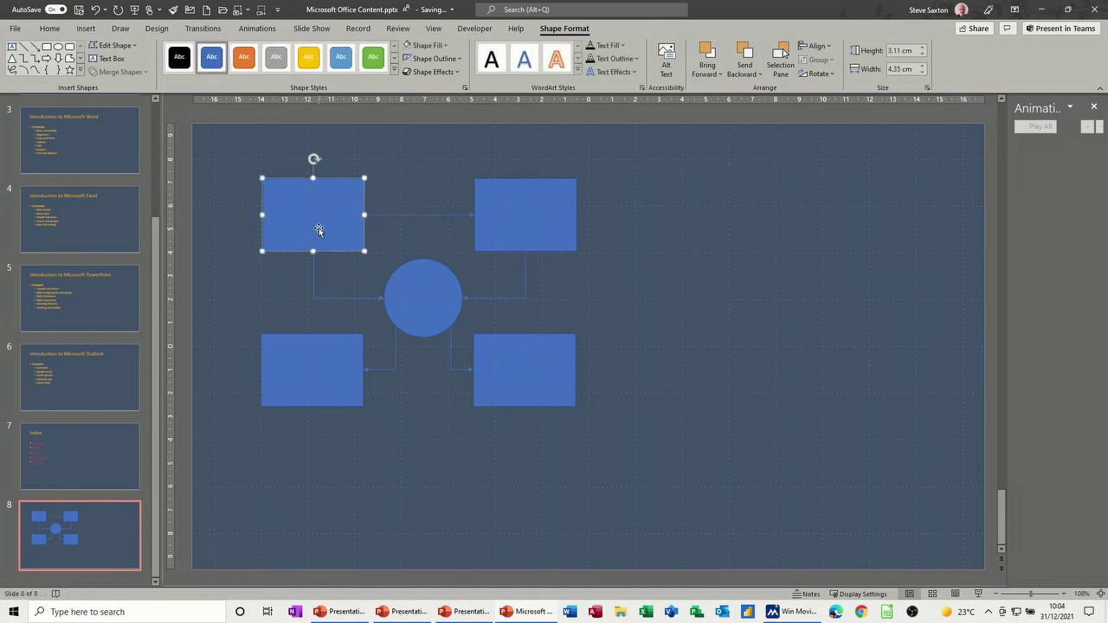
type("Order")
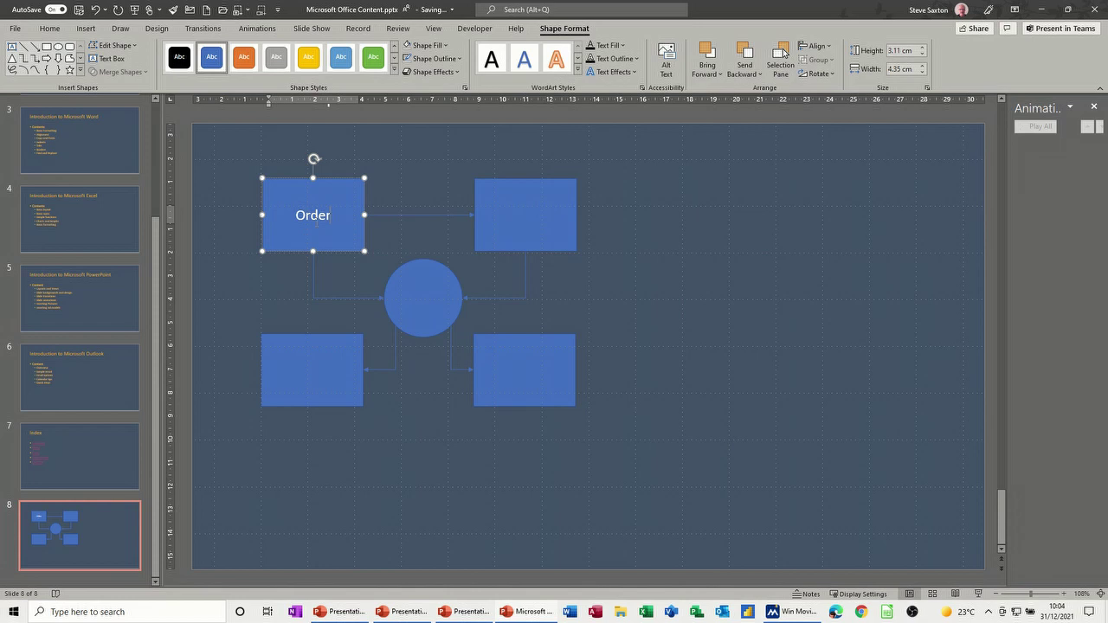
left_click(542, 219)
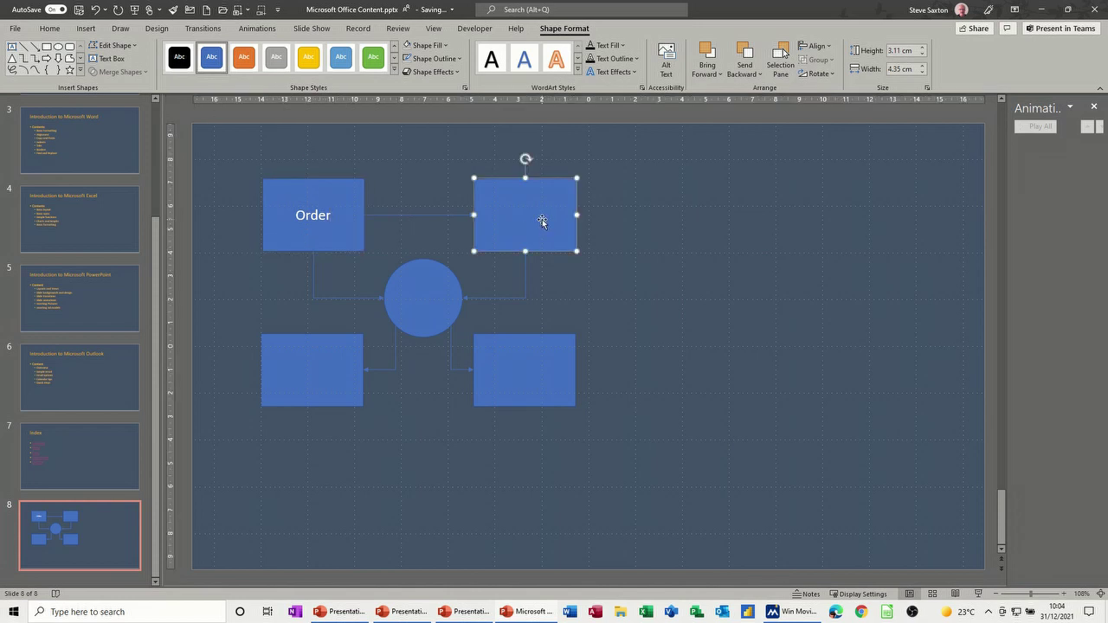
type("Database")
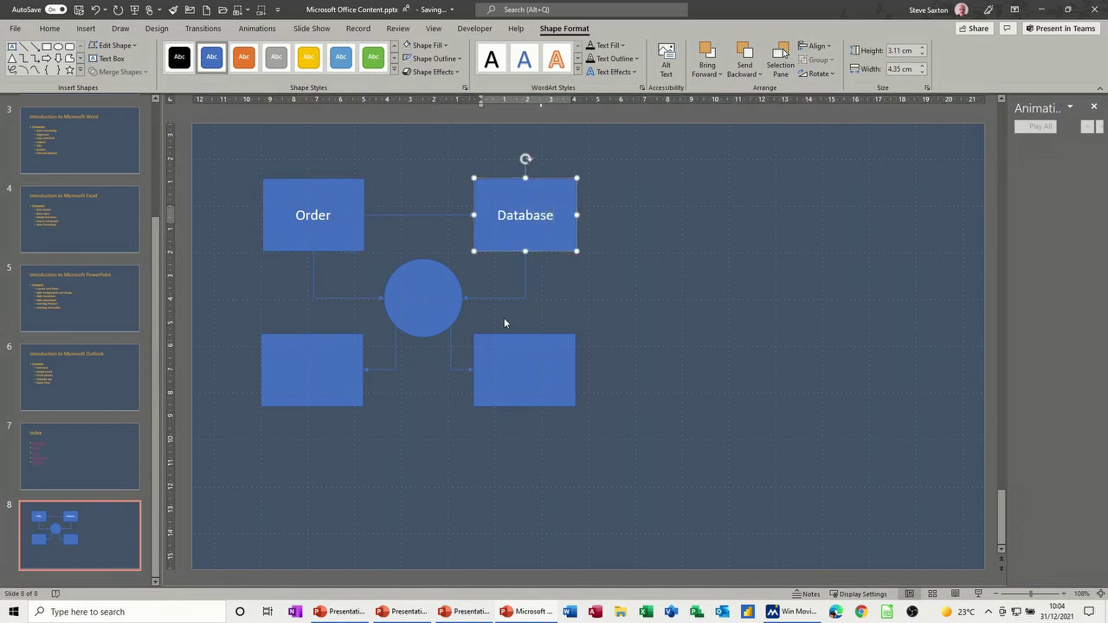
left_click(414, 297)
type("Process")
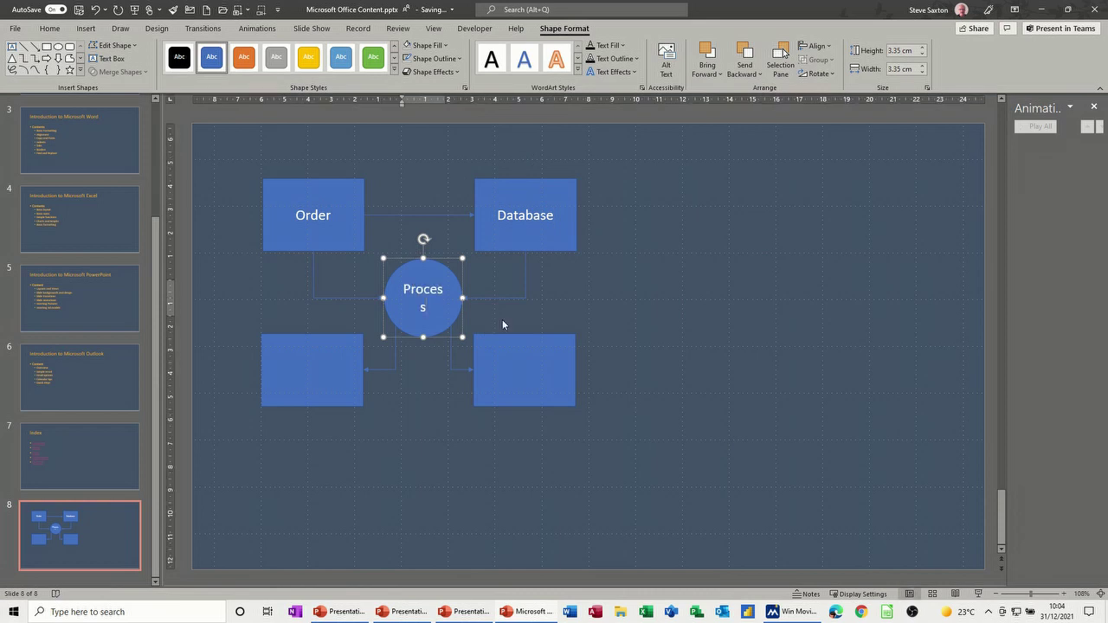
left_click_drag(424, 309, 392, 297)
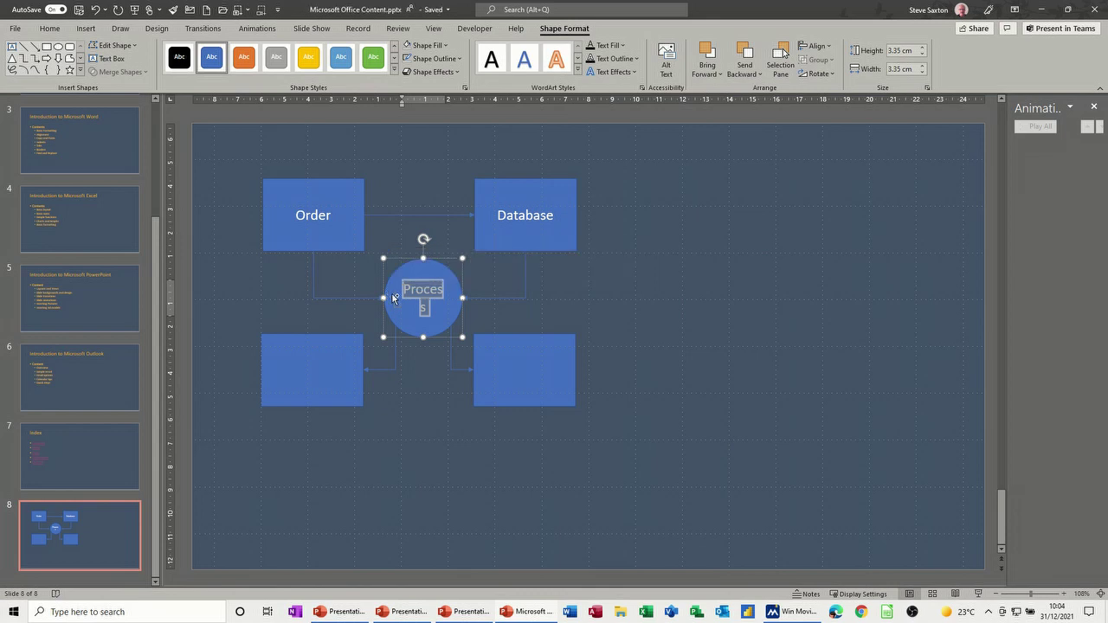
key("ctrl+bracketleft")
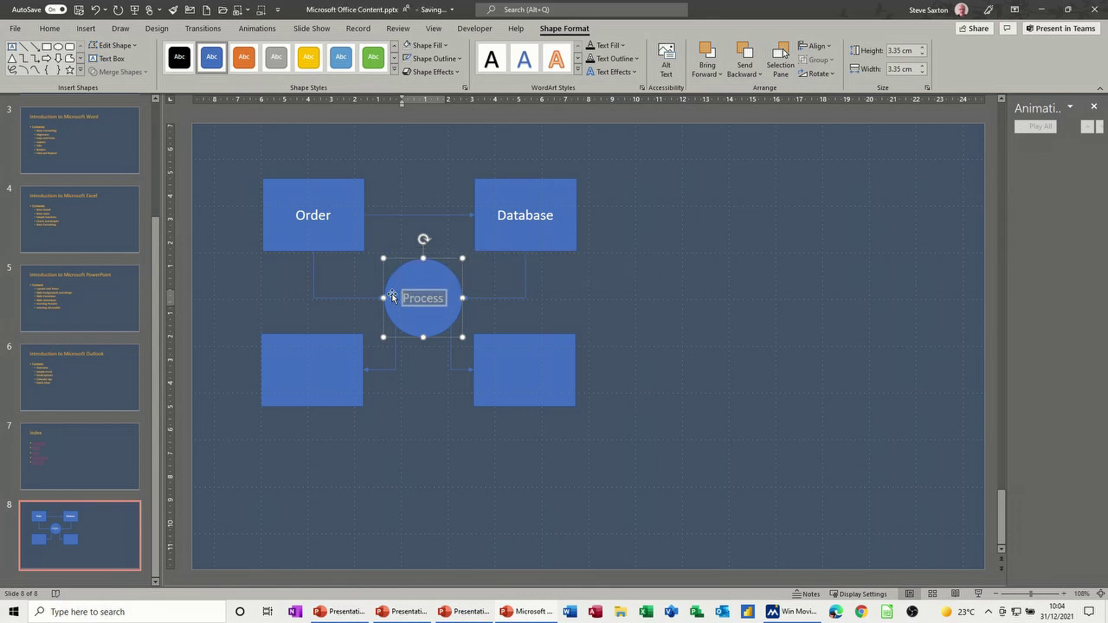
- Label the bottom-left box Ship and the bottom-right box File
left_click(303, 377)
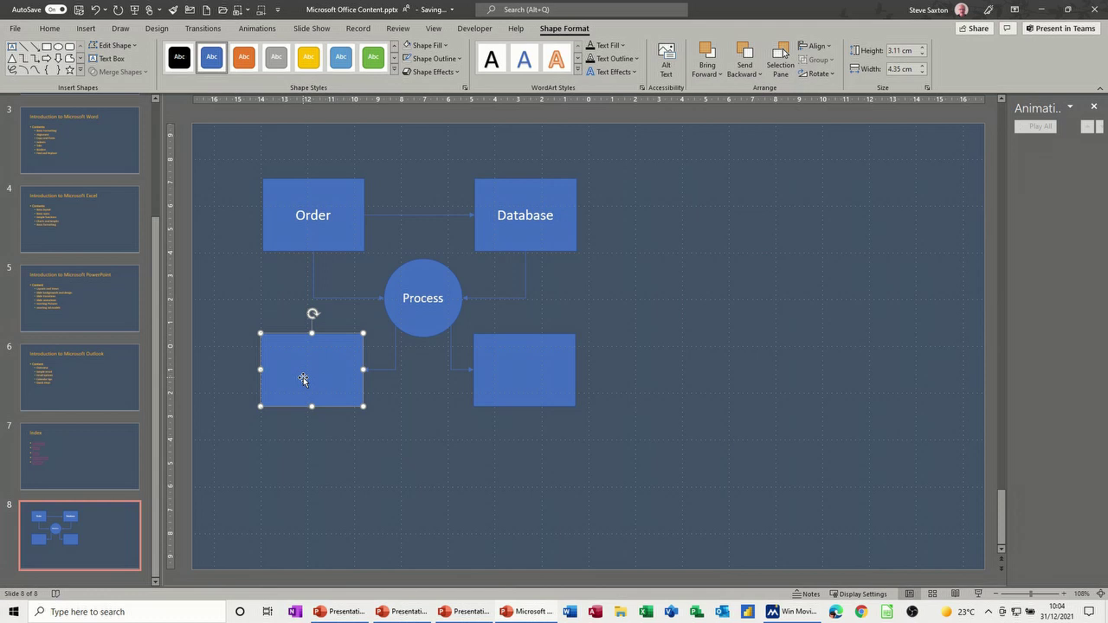
type("Ship")
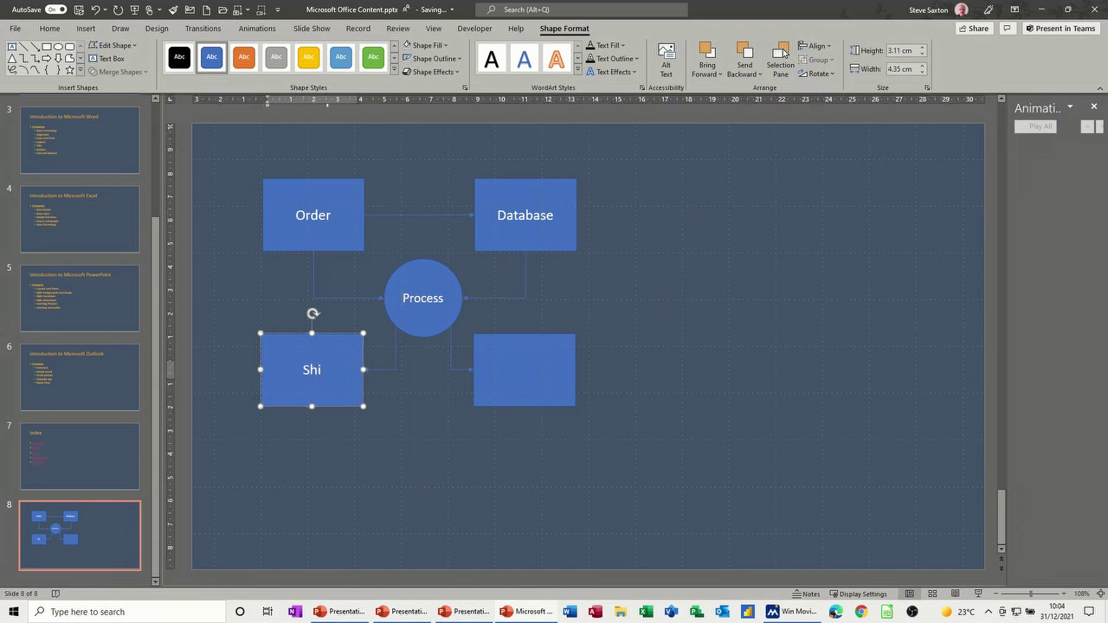
left_click(499, 375)
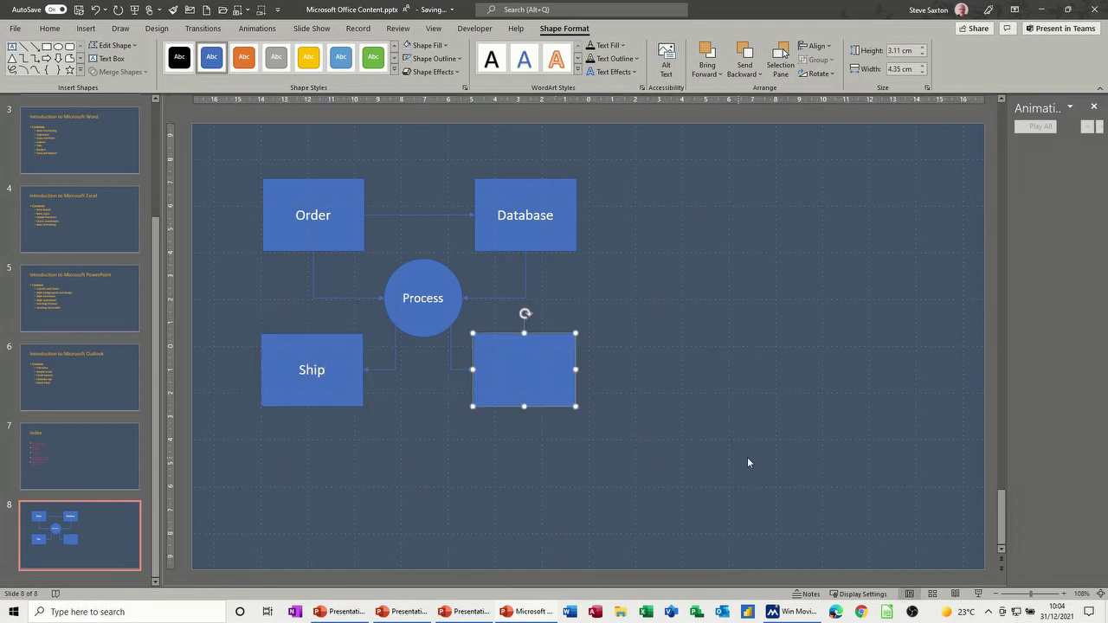
type("File")
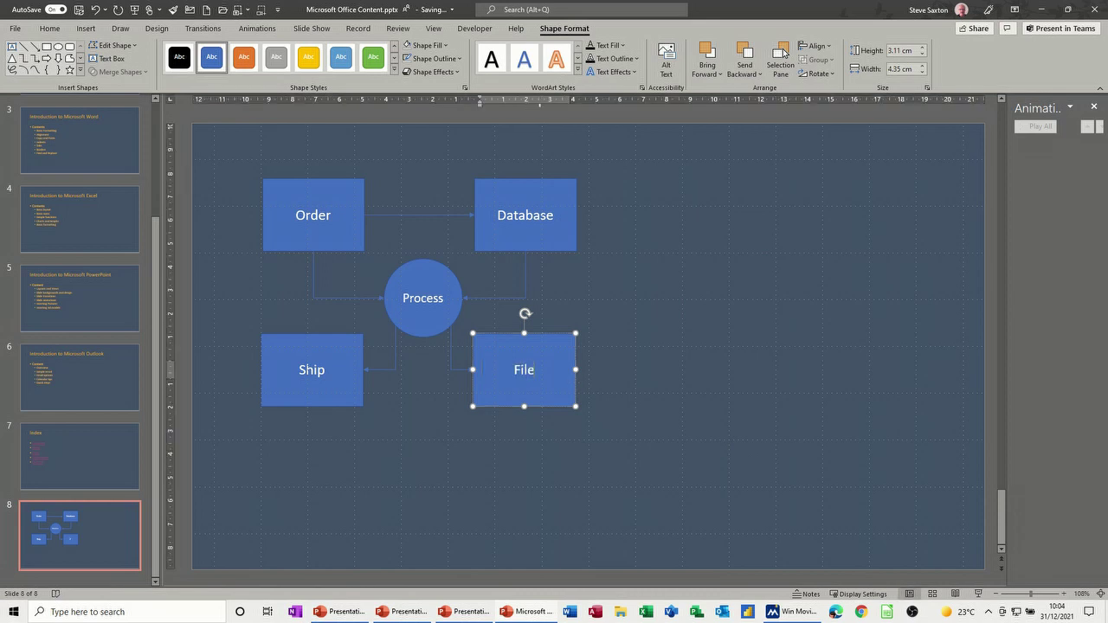
left_click(757, 362)
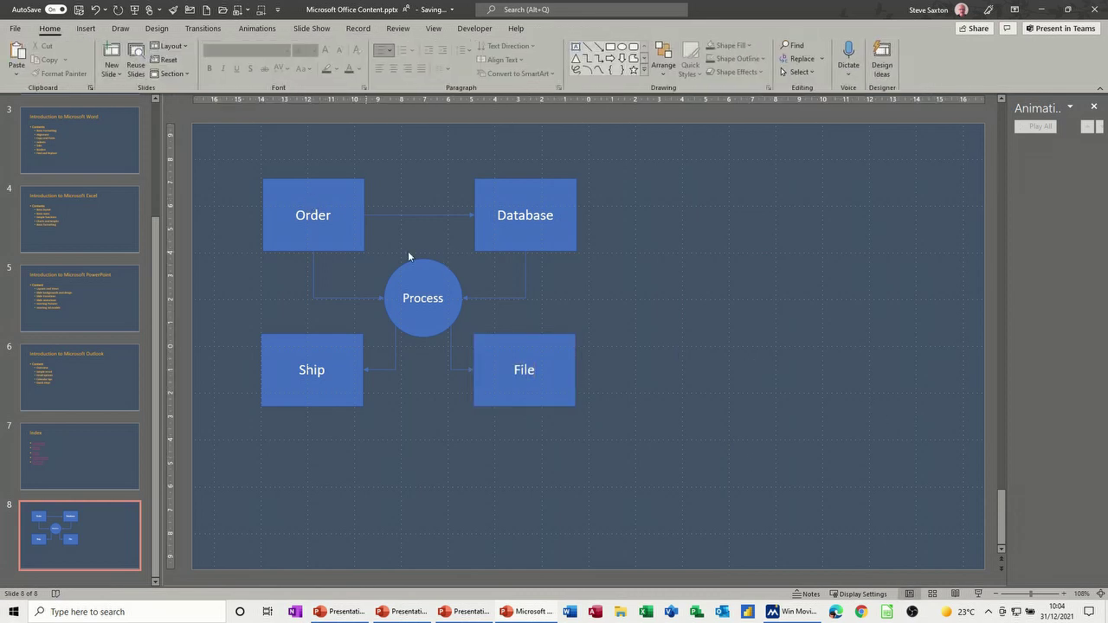
- Open the Animation Pane and give Order, Database and their connector a Dissolve In entrance
left_click(257, 28)
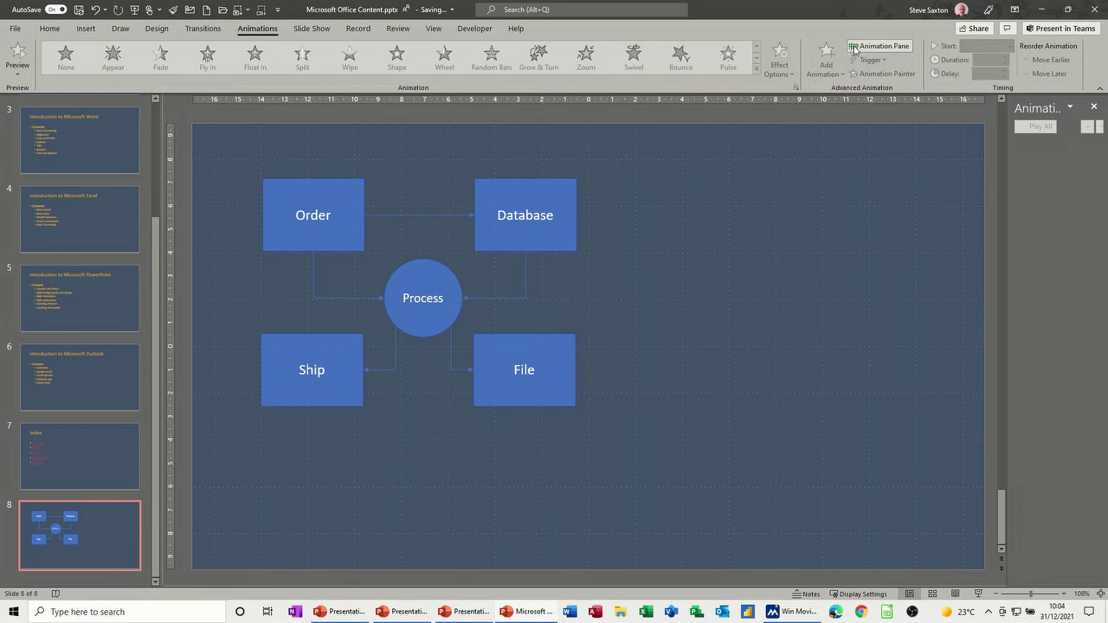
left_click_drag(1008, 223, 944, 230)
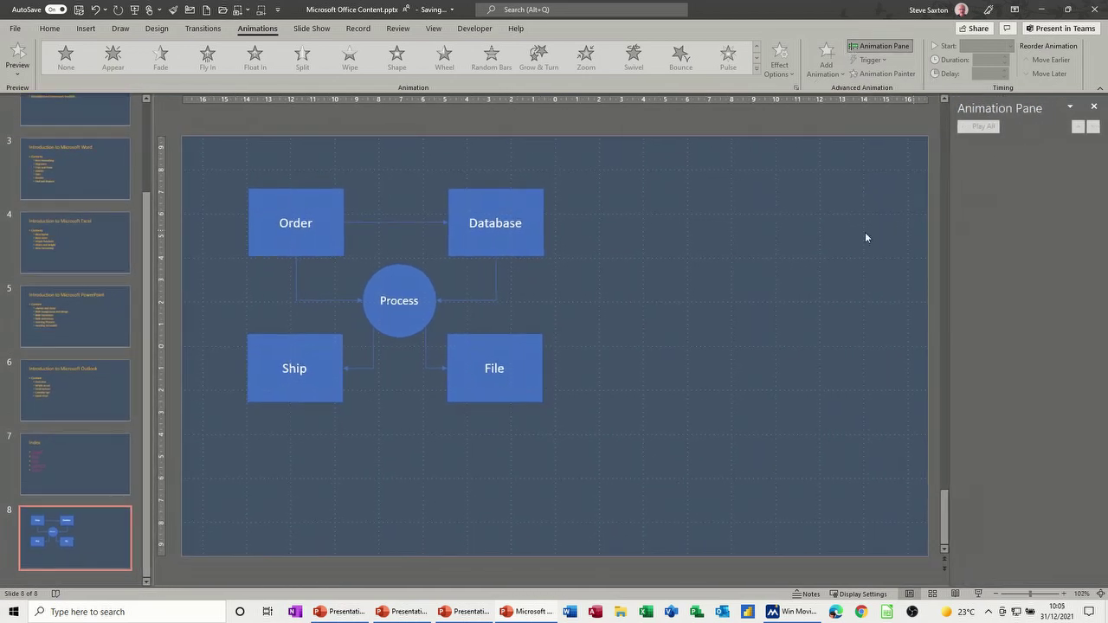
left_click(333, 204)
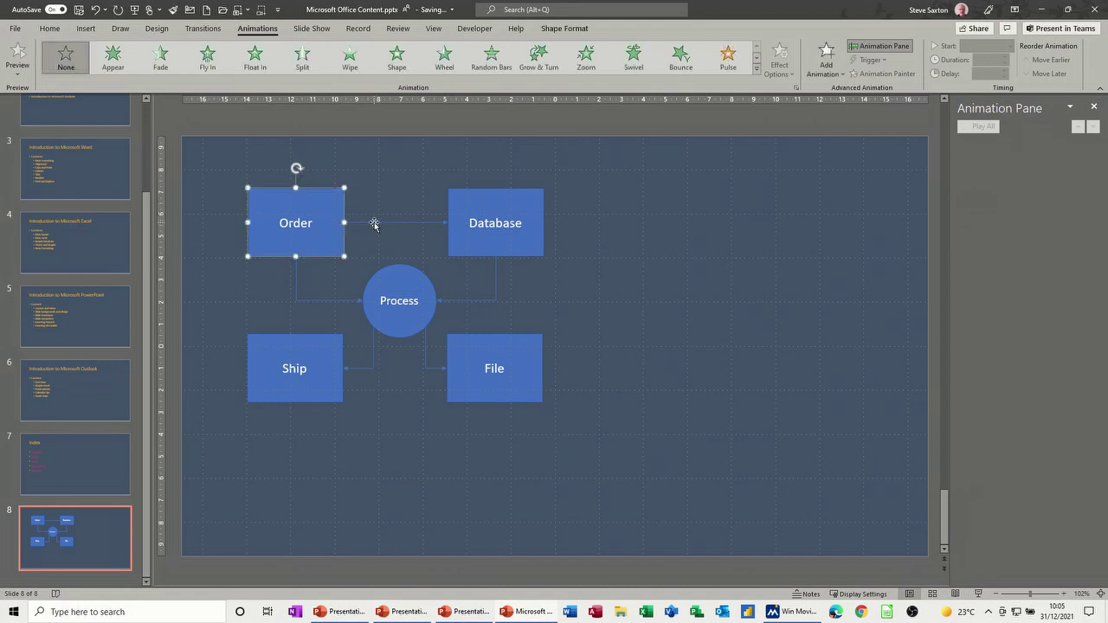
left_click(374, 224, "shift")
left_click(451, 206, "shift")
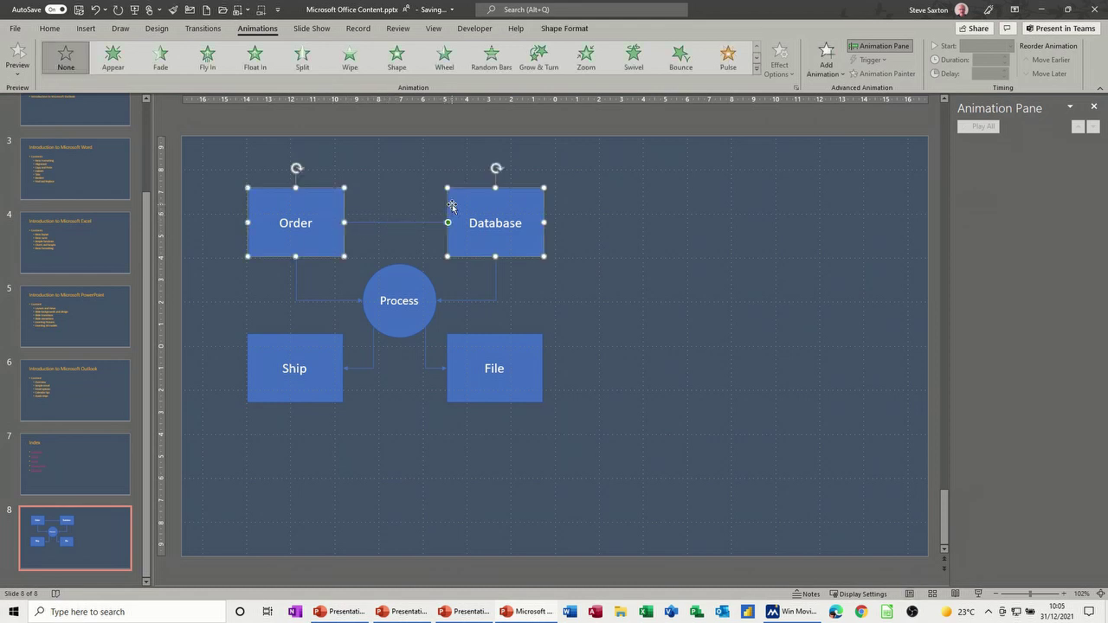
left_click(825, 61)
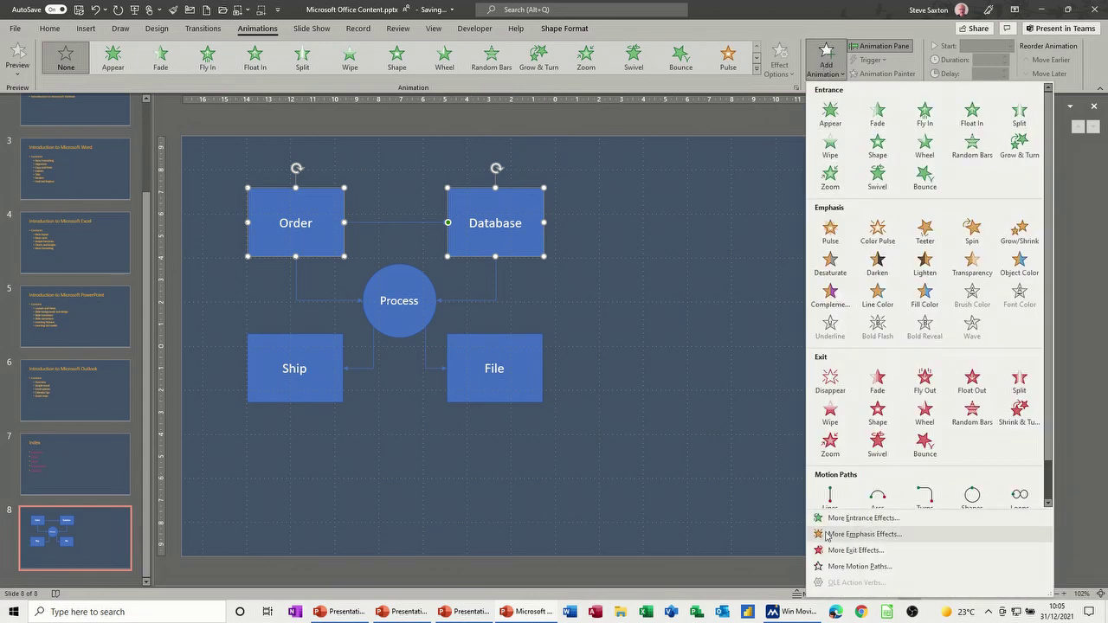
left_click(857, 518)
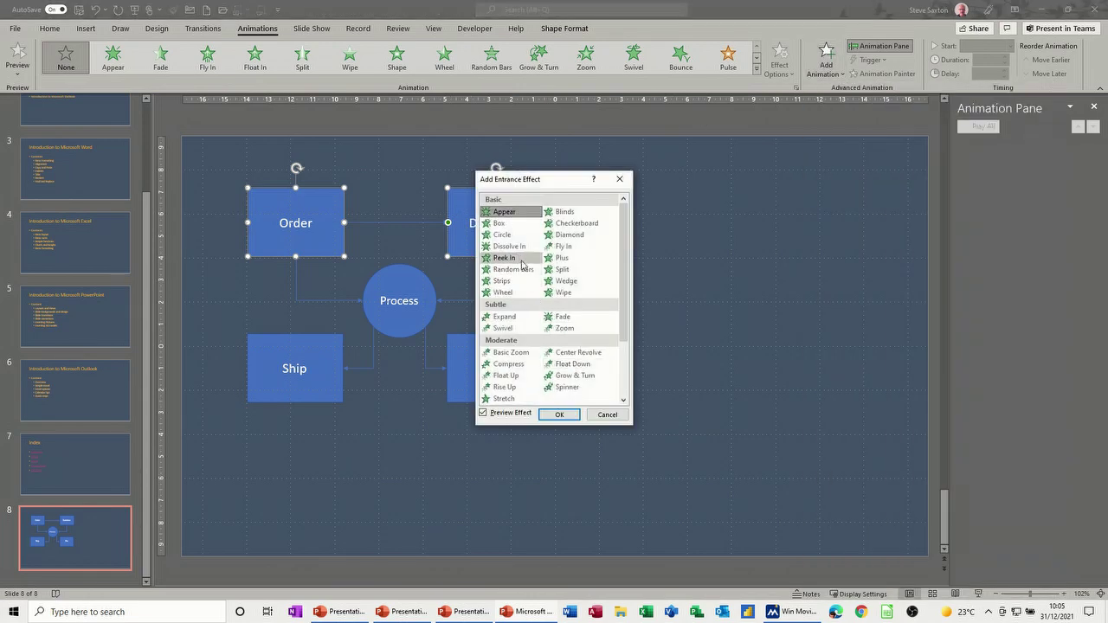
left_click(516, 250)
left_click(559, 415)
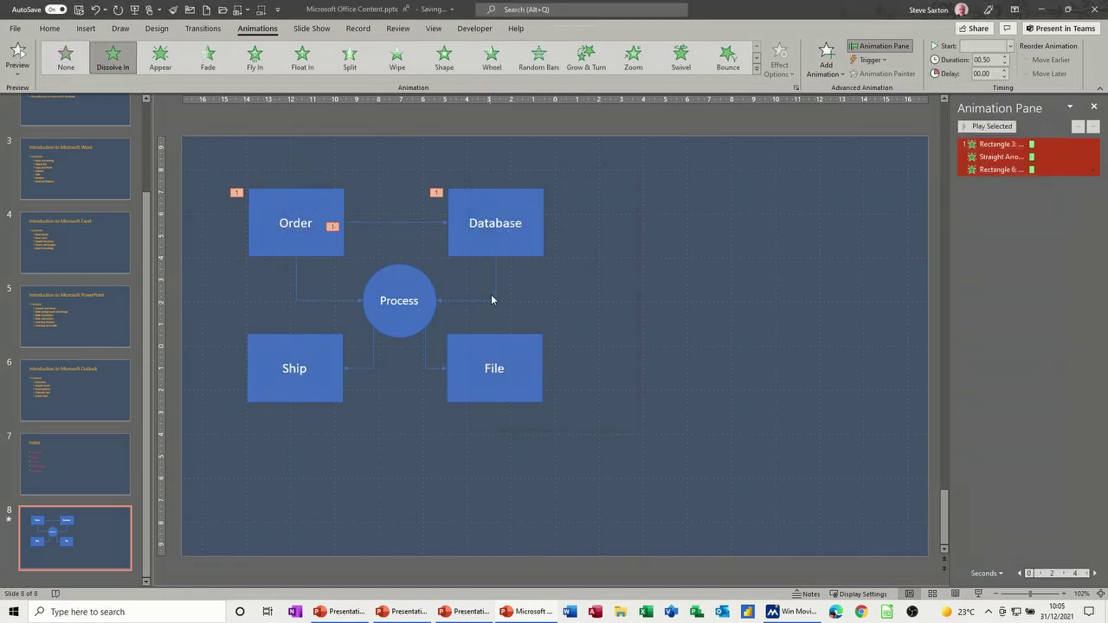
- Apply Dissolve In to the Process circle and its connector from Database
left_click(494, 283)
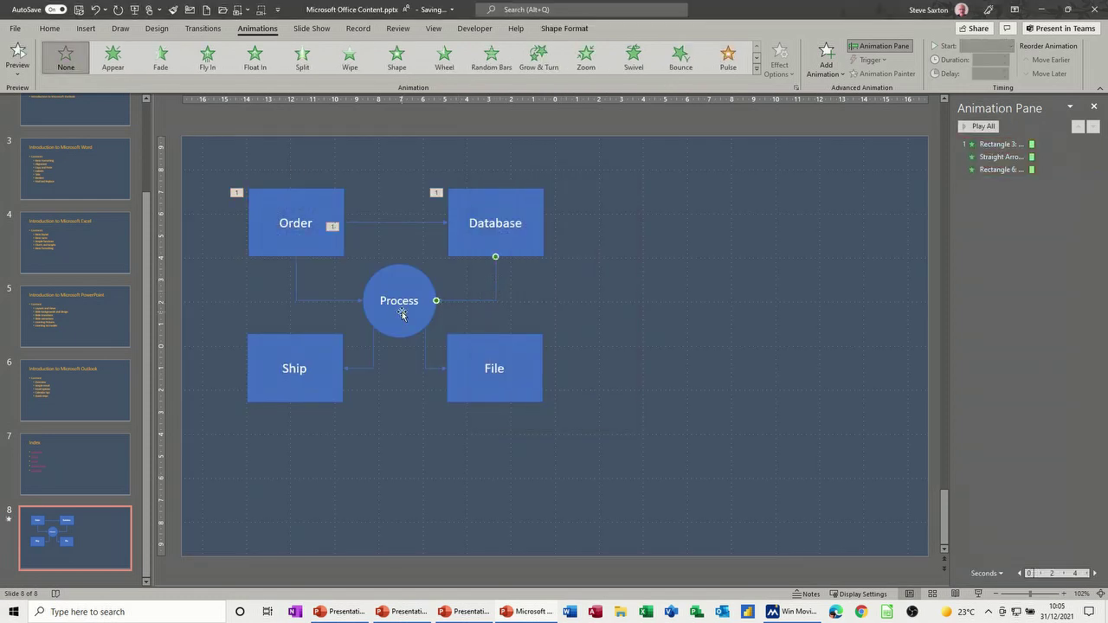
left_click(422, 283, "shift")
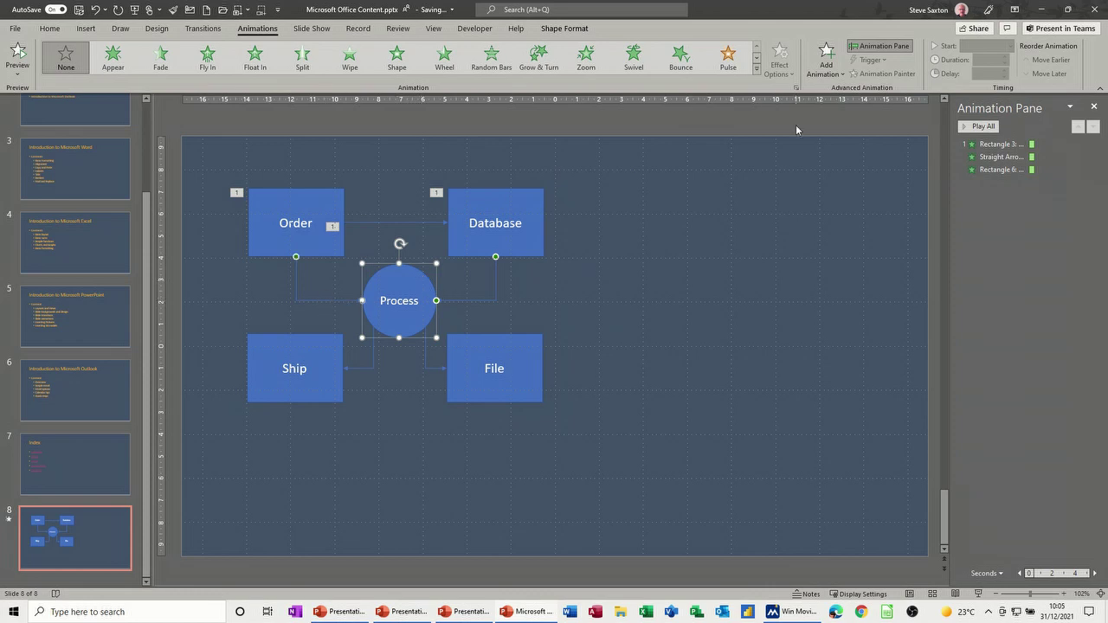
left_click(827, 59)
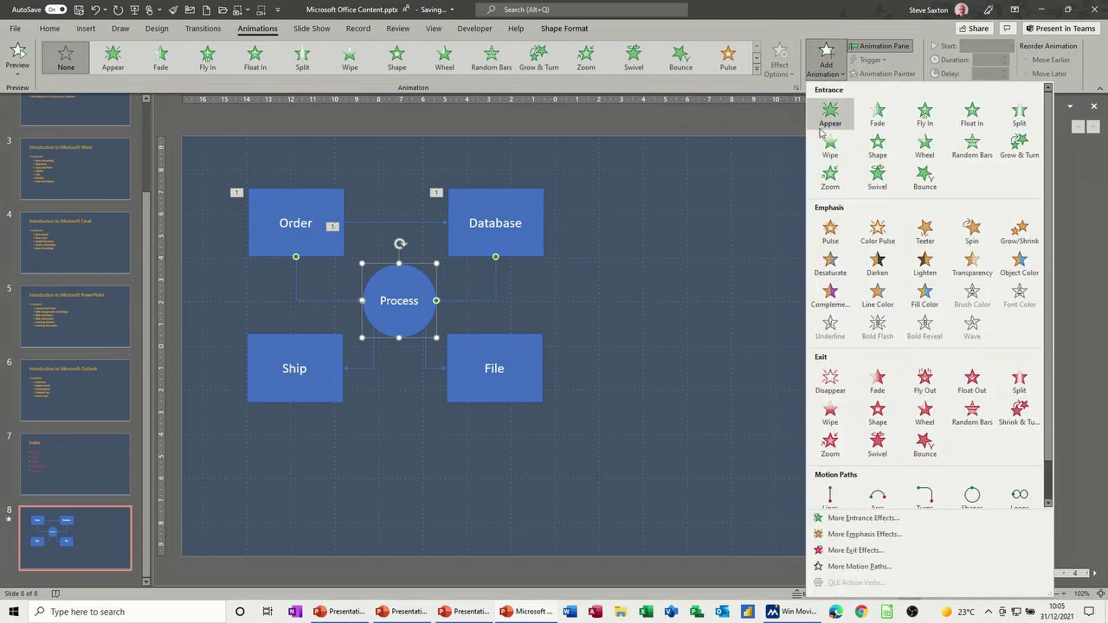
left_click(846, 522)
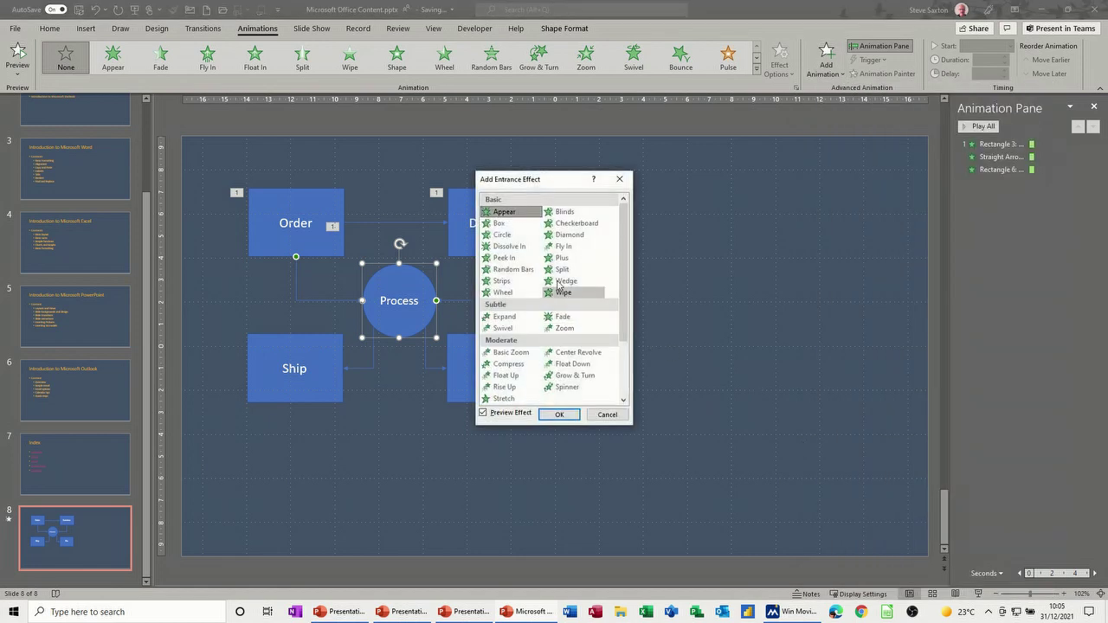
left_click(513, 248)
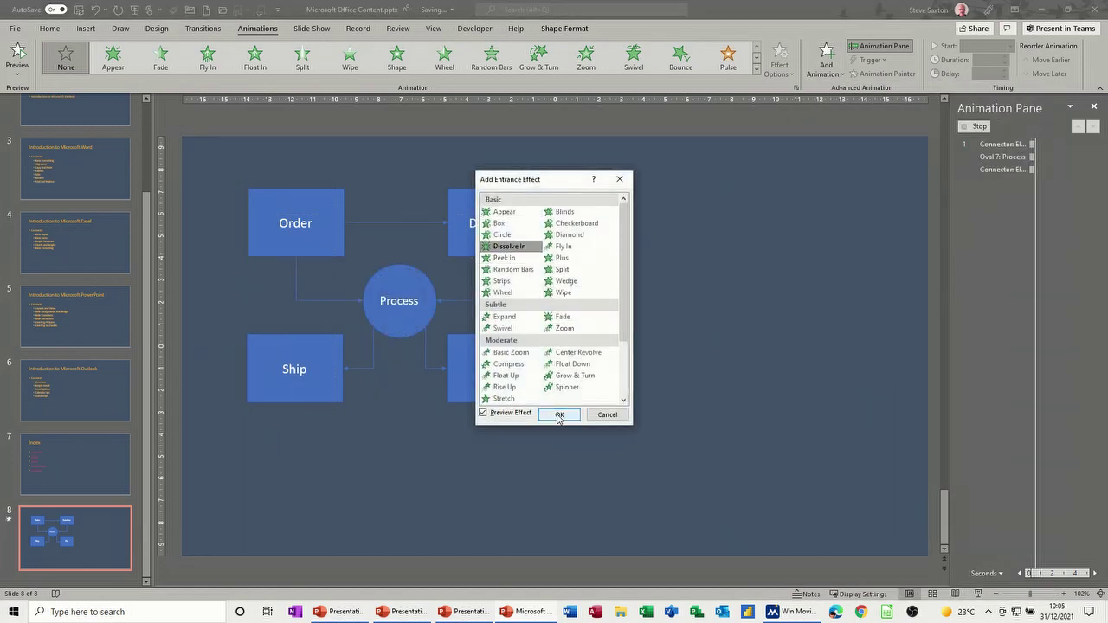
left_click(559, 414)
- Apply Dissolve In to Ship, File and the connector from Process as the third step
left_click(375, 353)
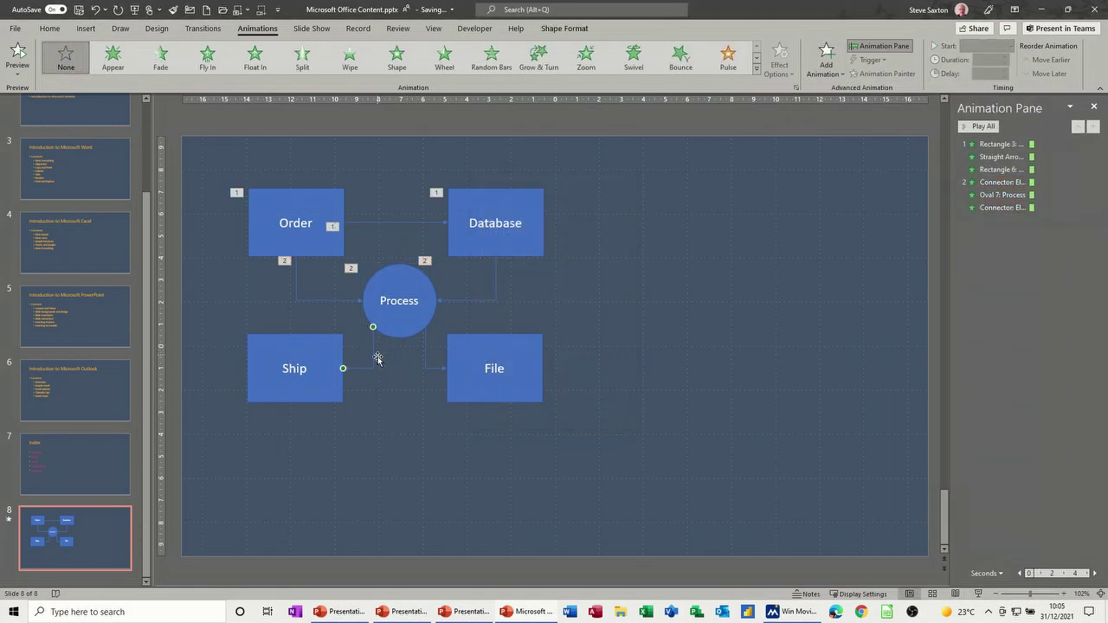
left_click(334, 359)
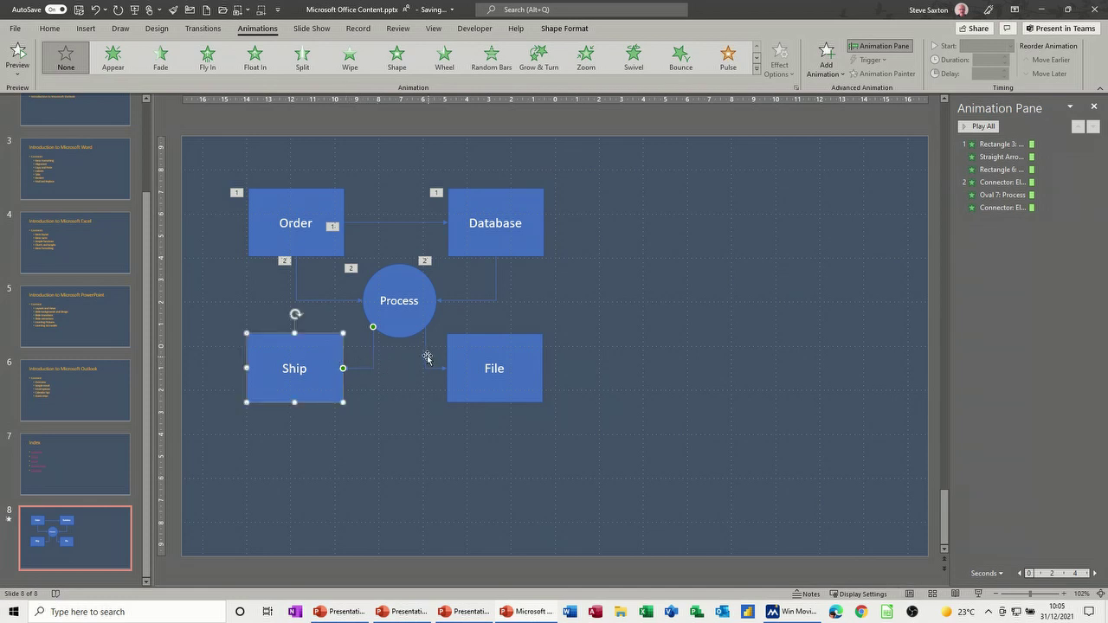
left_click(459, 353, "shift")
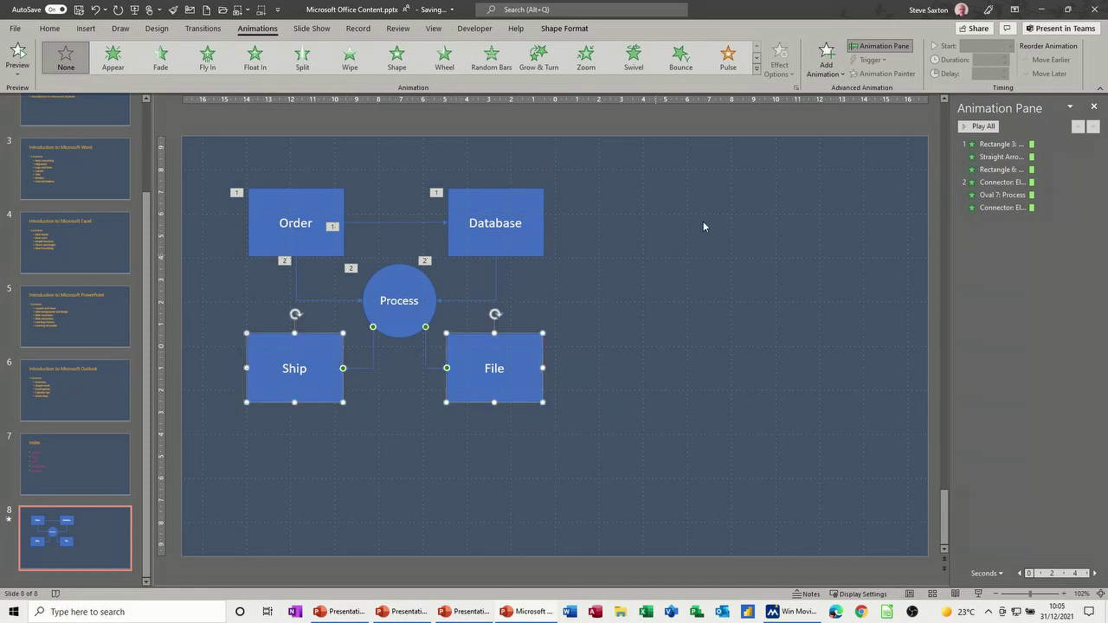
left_click(826, 61)
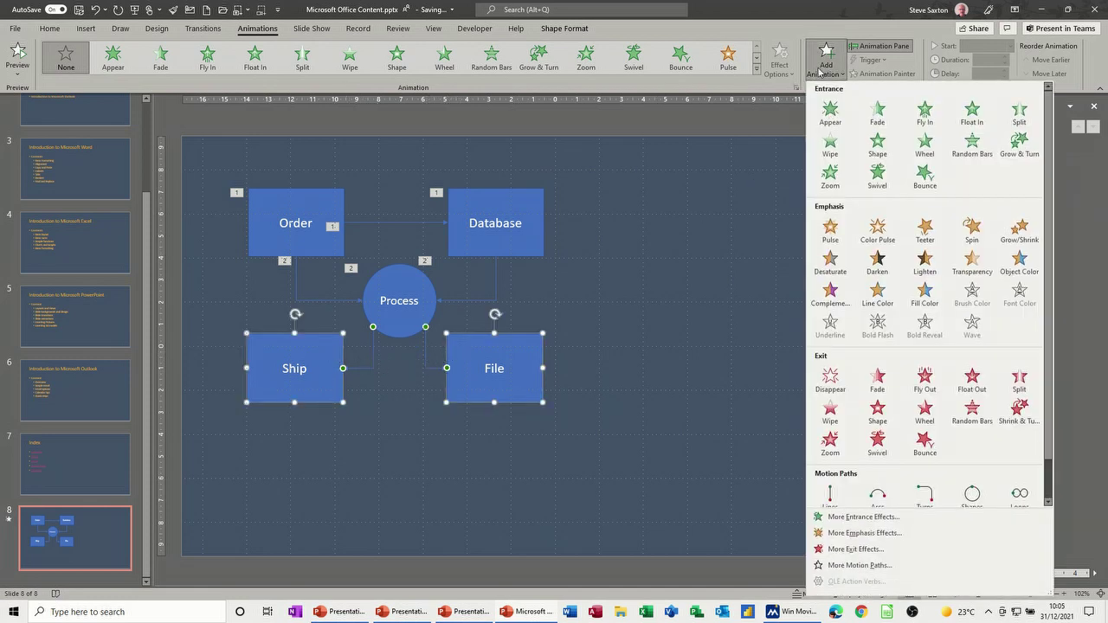
left_click(839, 517)
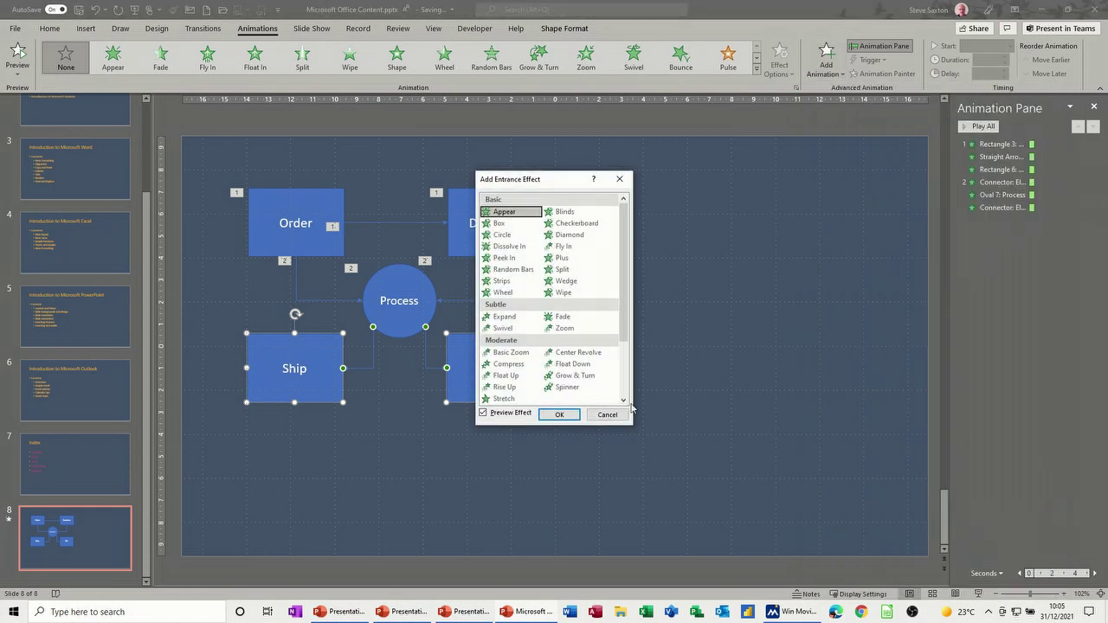
left_click(513, 246)
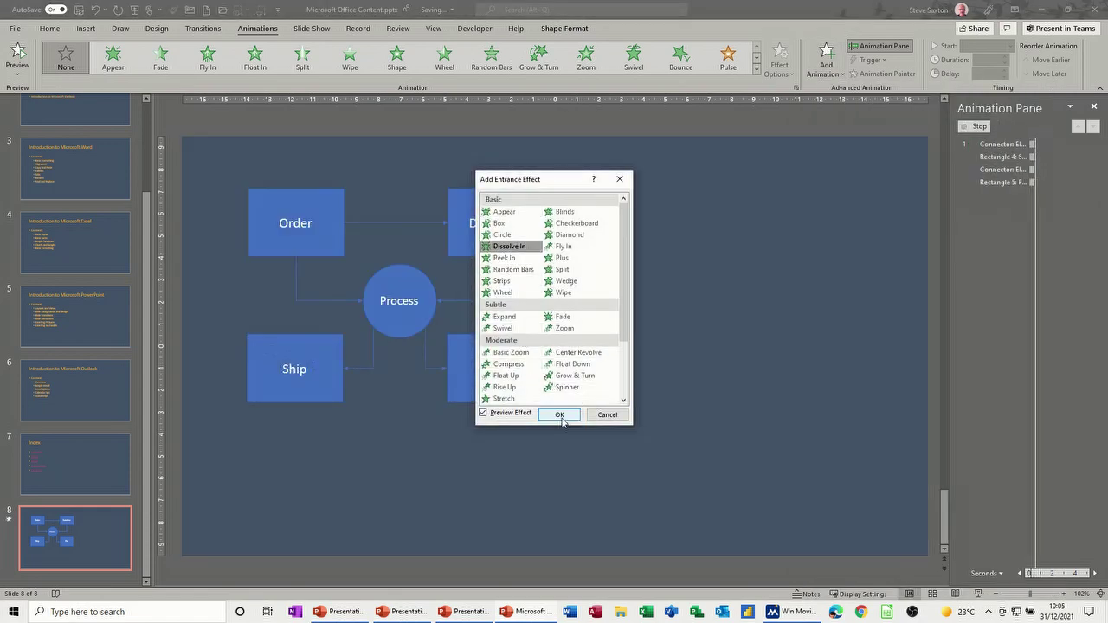
left_click(560, 415)
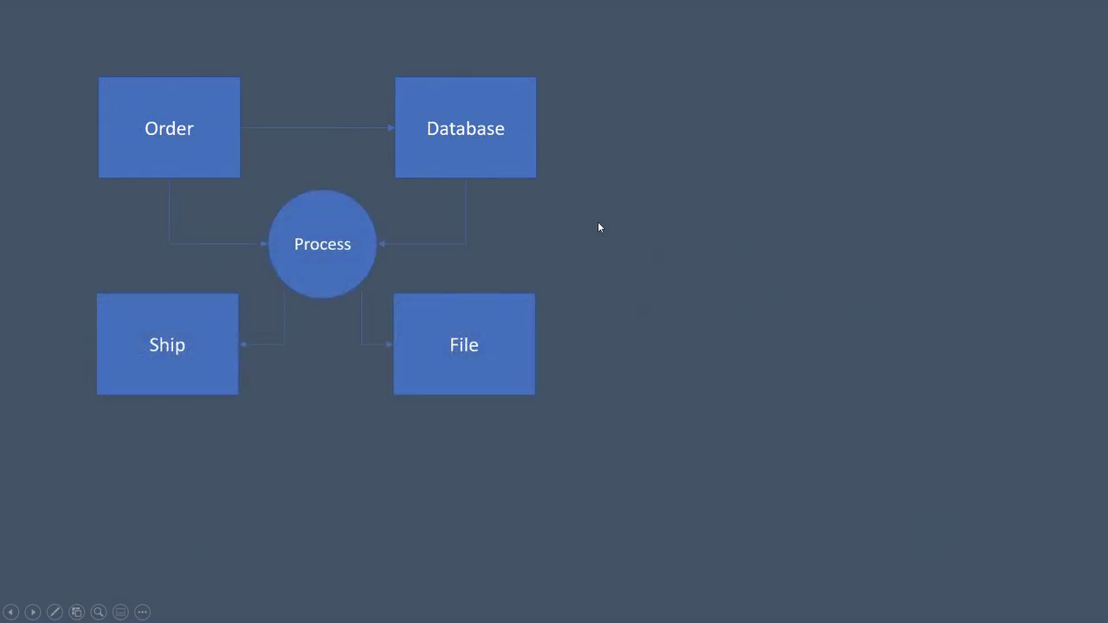
key("Escape")
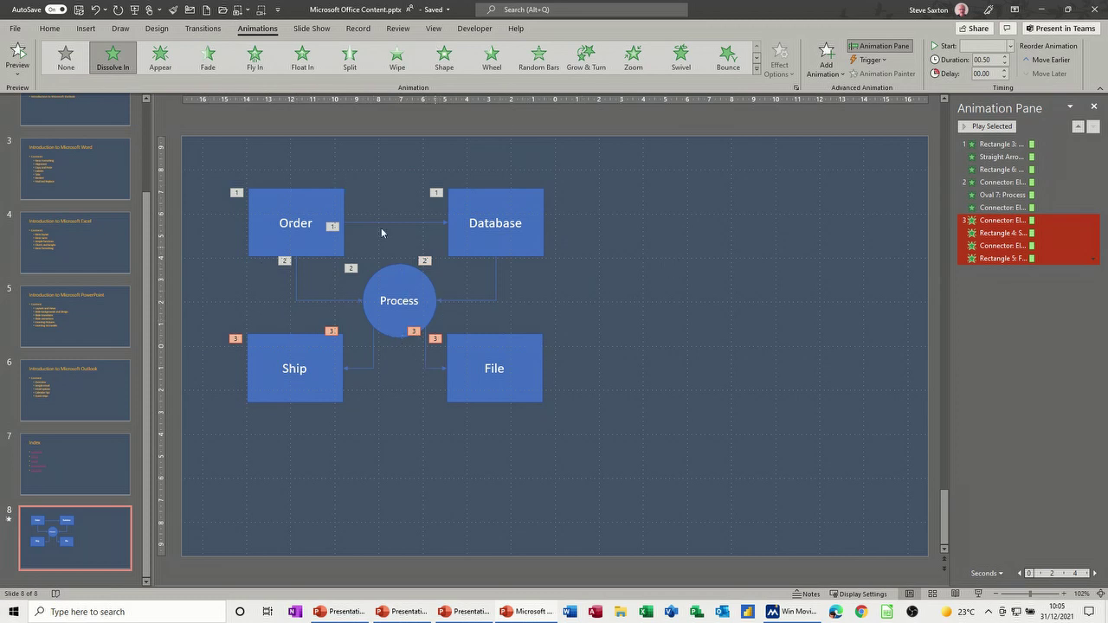
- Set up an animated GIF export of slide 8 only, at 02.00 seconds per slide
left_click(49, 27)
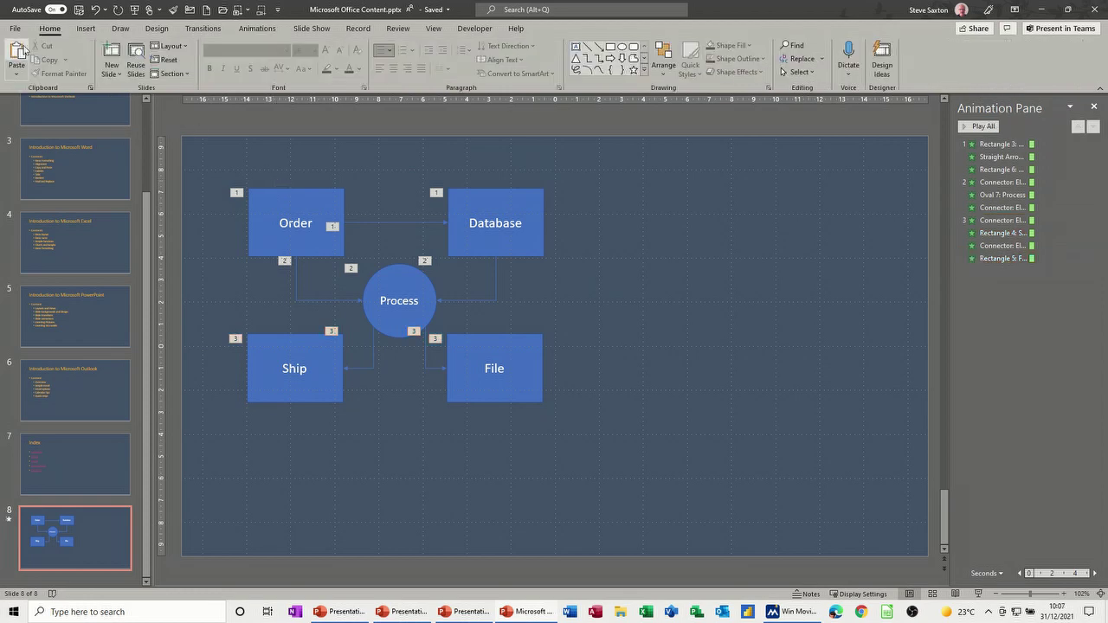
left_click(15, 28)
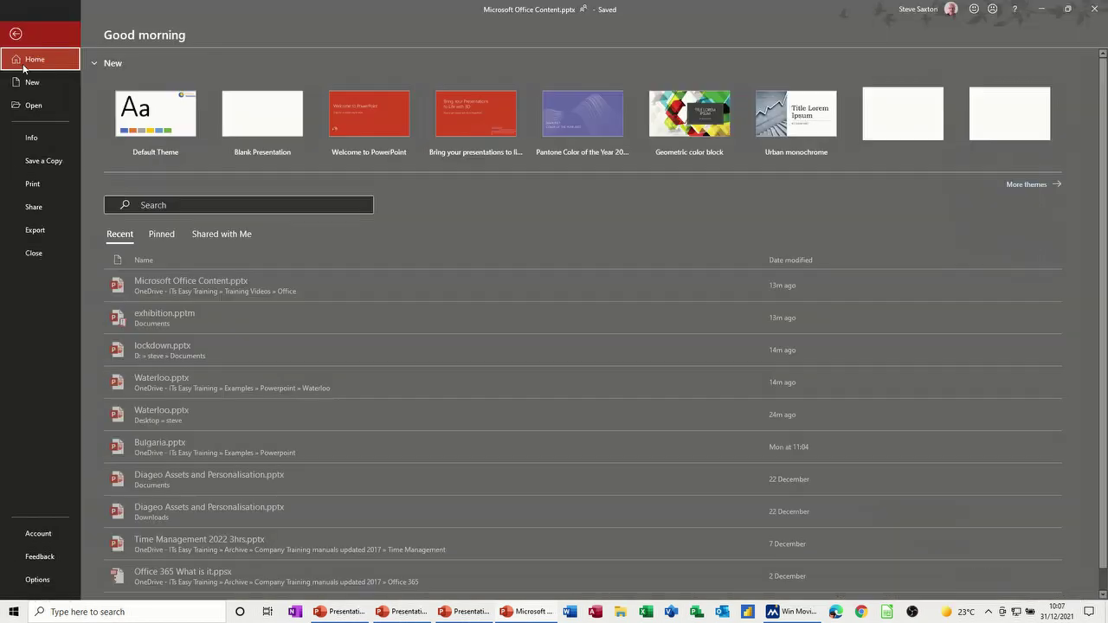
left_click(34, 230)
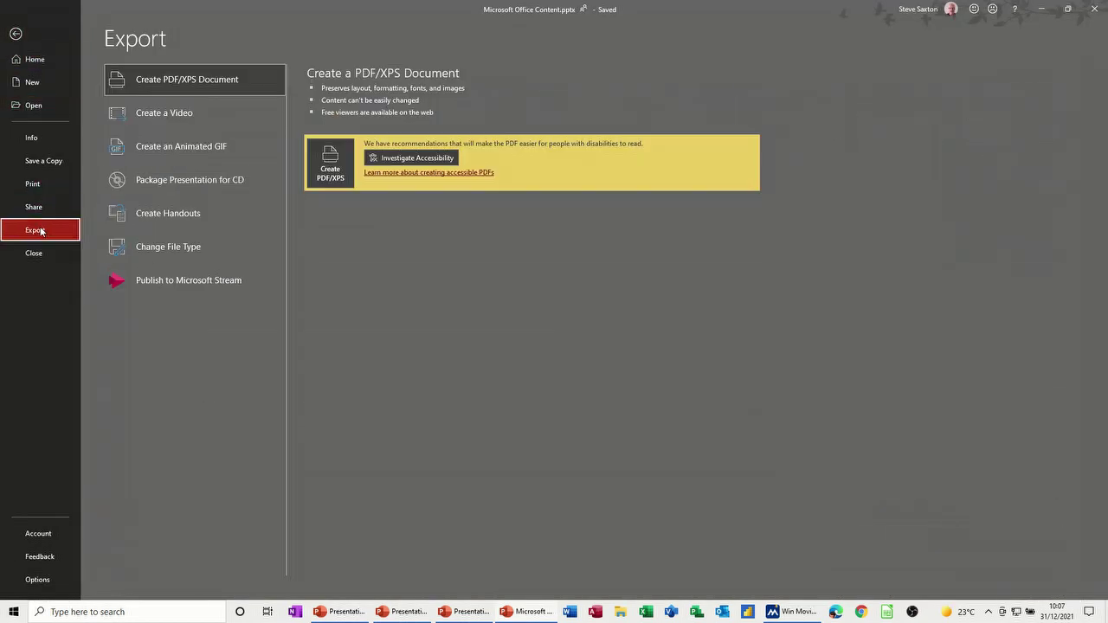
left_click(206, 148)
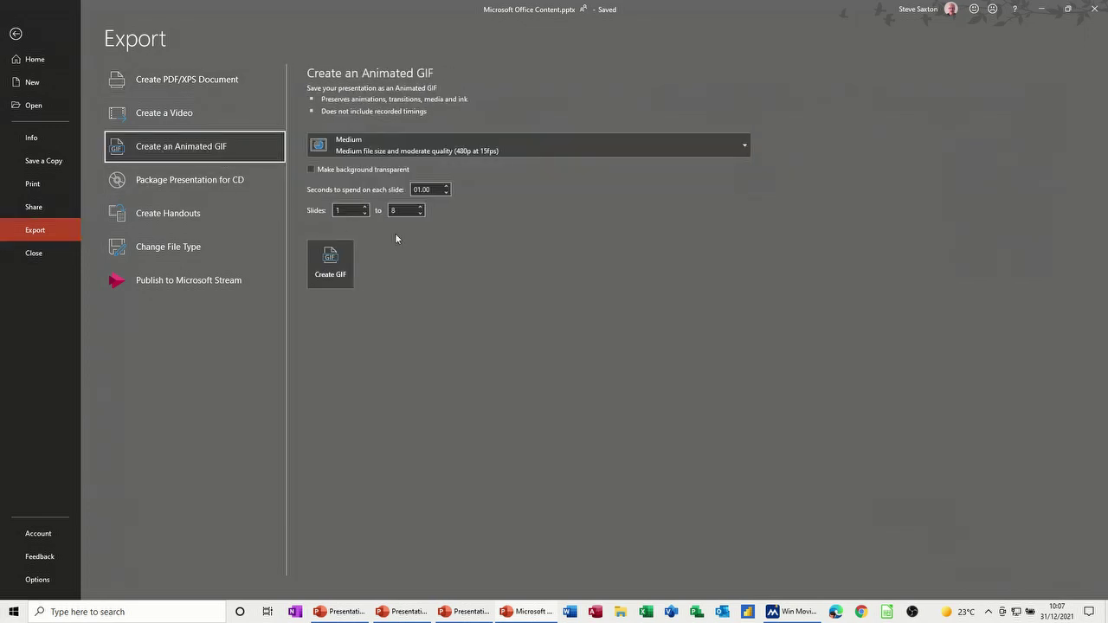
left_click(347, 209)
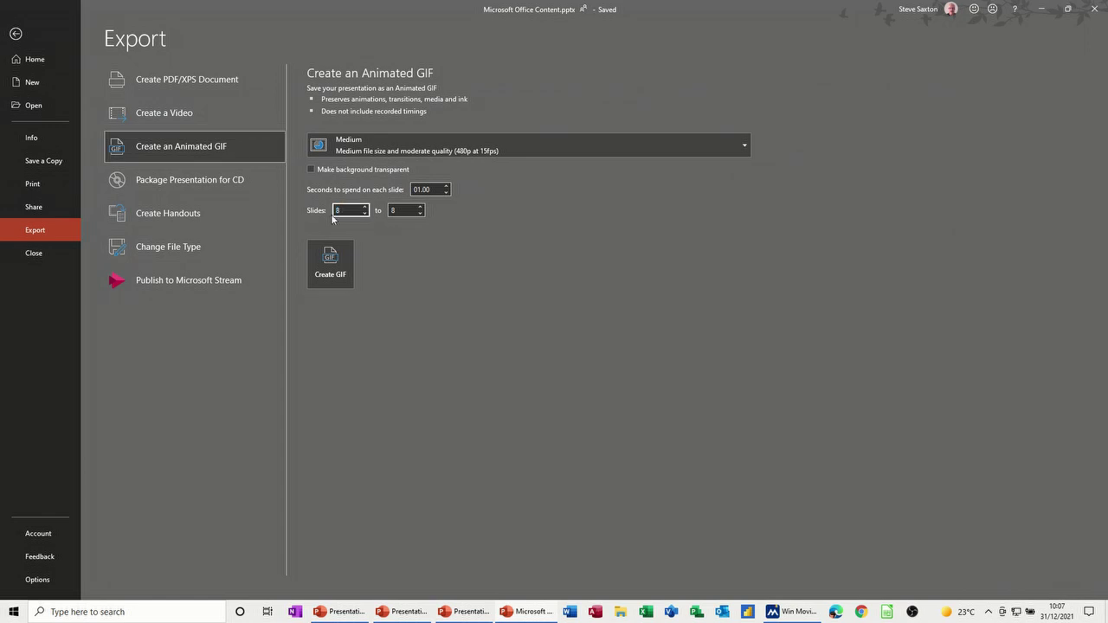
left_click(446, 187)
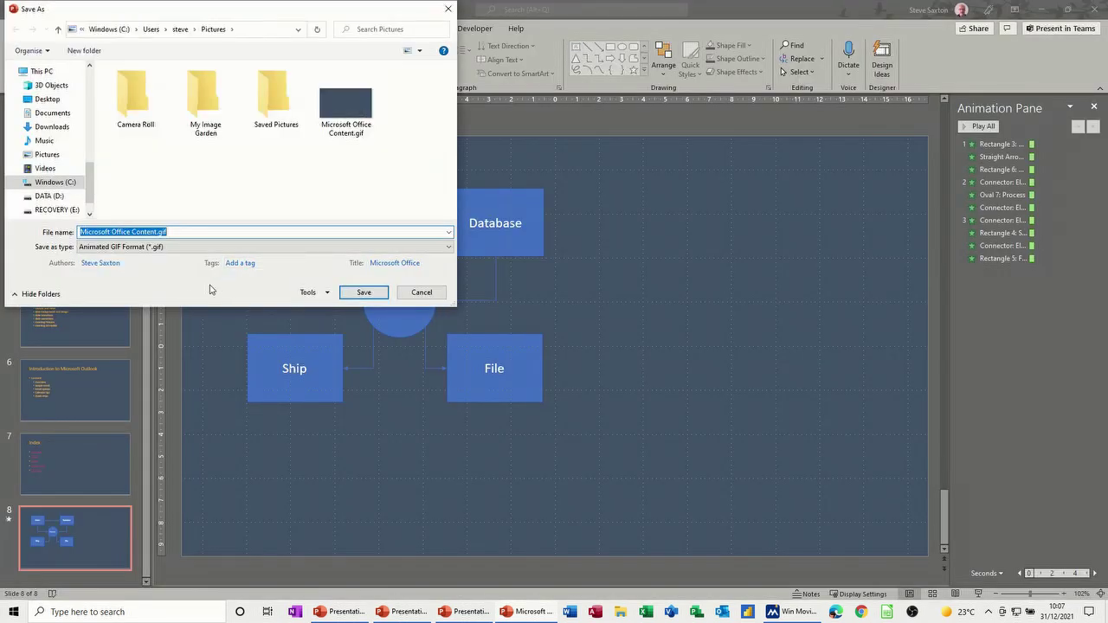
- Save the GIF as flowchart1 in the Documents folder
type("flowchart1")
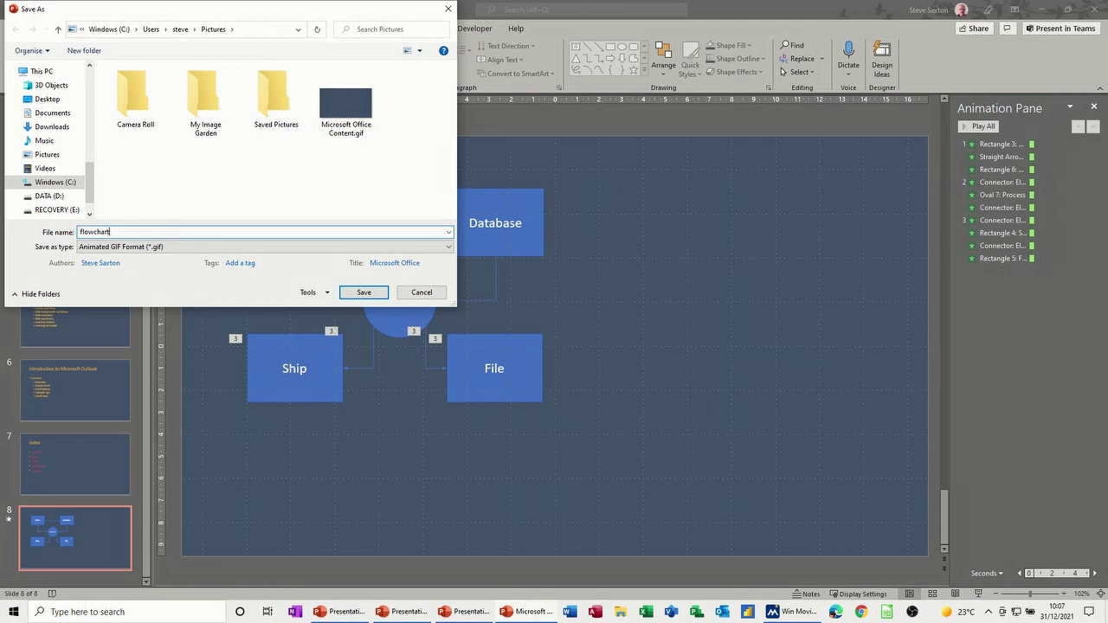
left_click(50, 114)
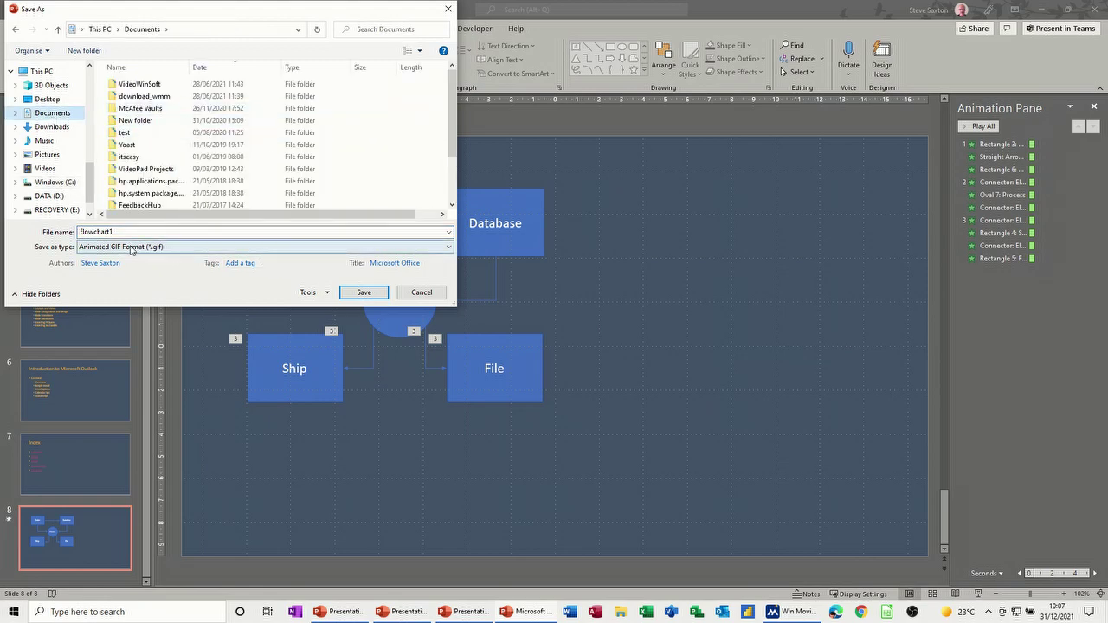
left_click(363, 291)
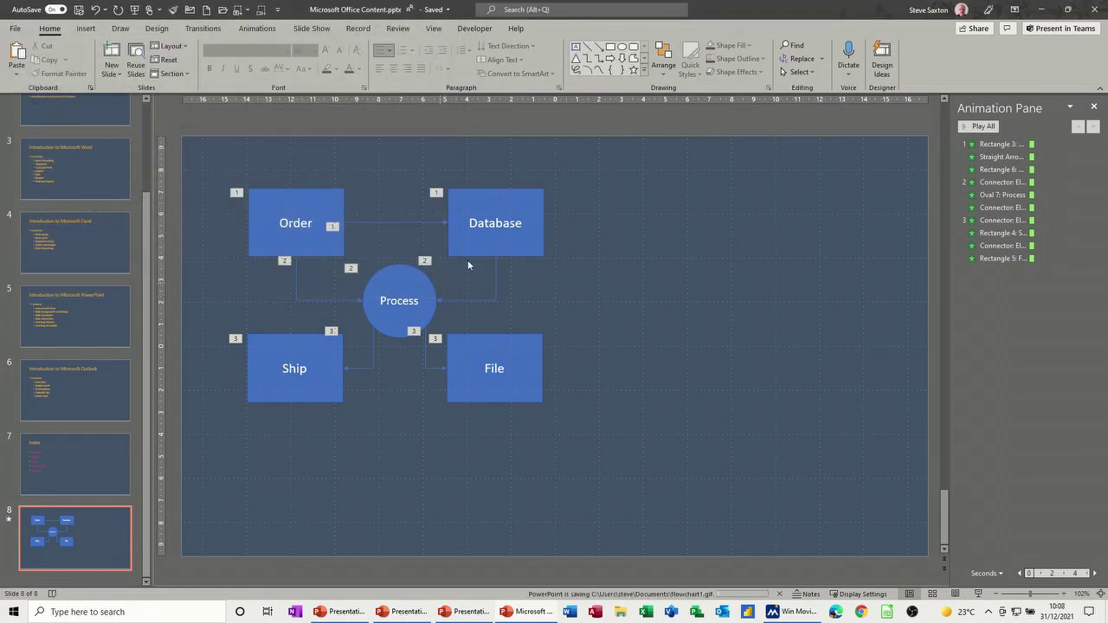
- Delete the flowchart slide 8 from the deck
left_click(118, 524)
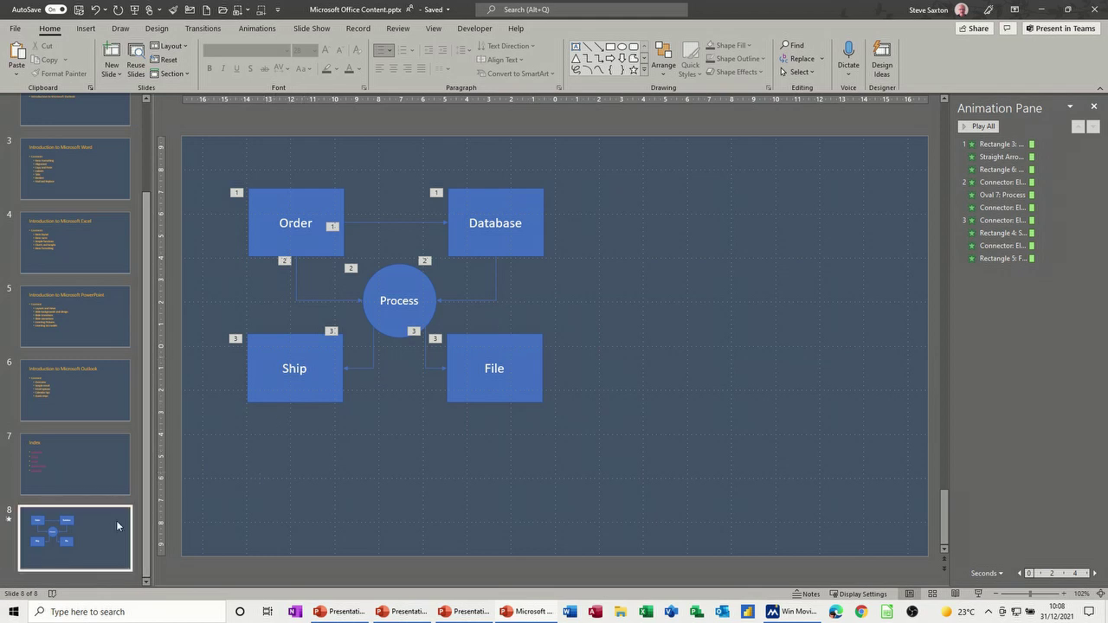
key("Delete")
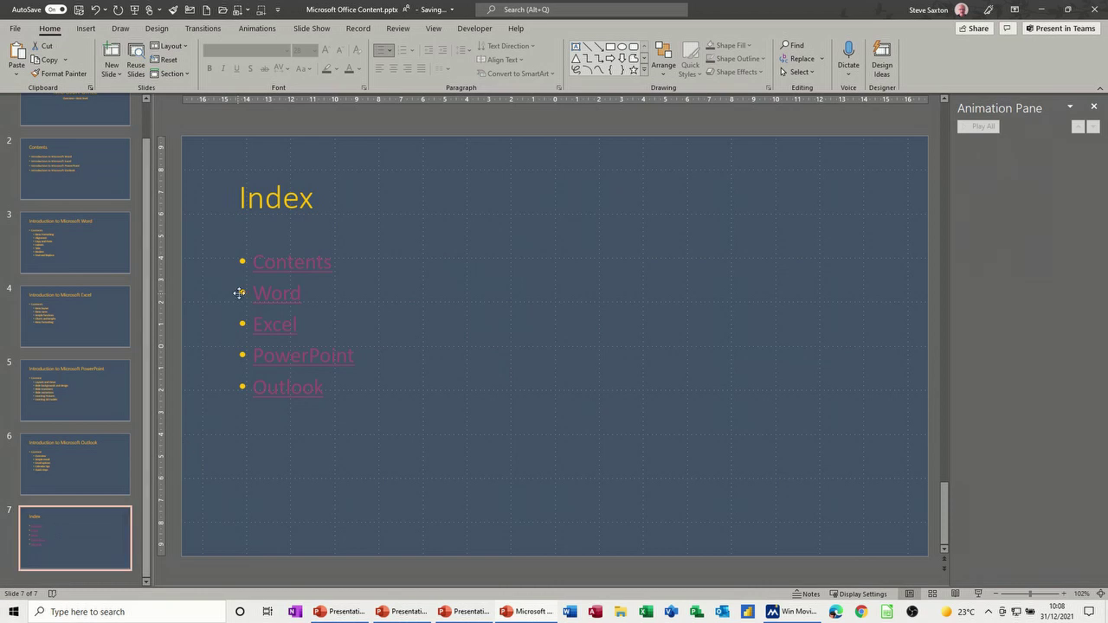
scroll(96, 195, "up", 2)
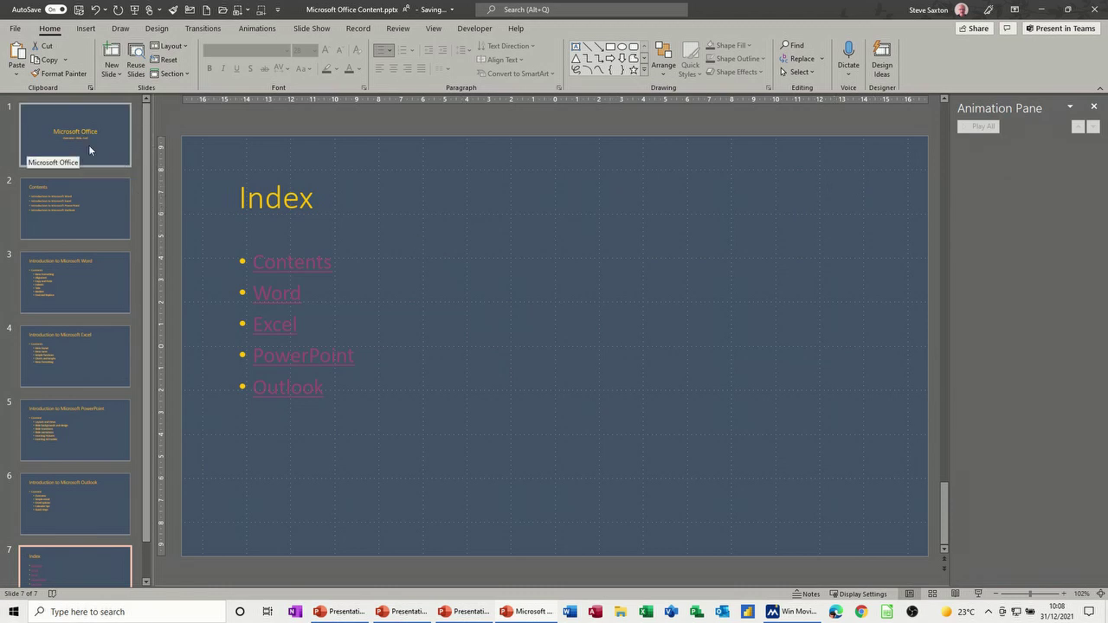
- Switch to Slide Master view and select the top-level slide master
left_click(435, 32)
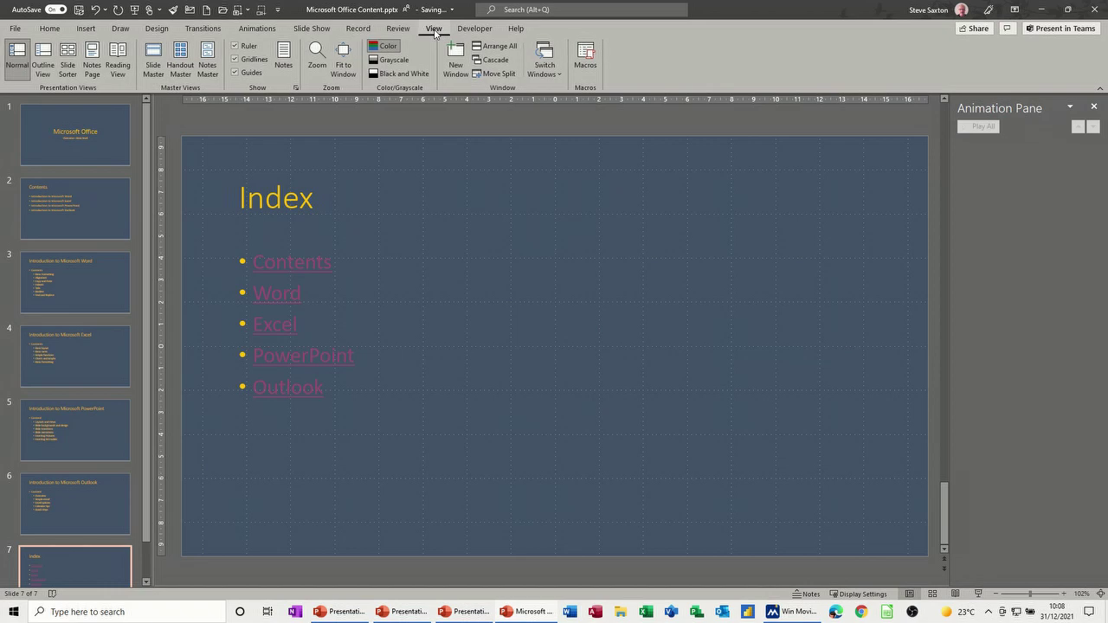
left_click(153, 60)
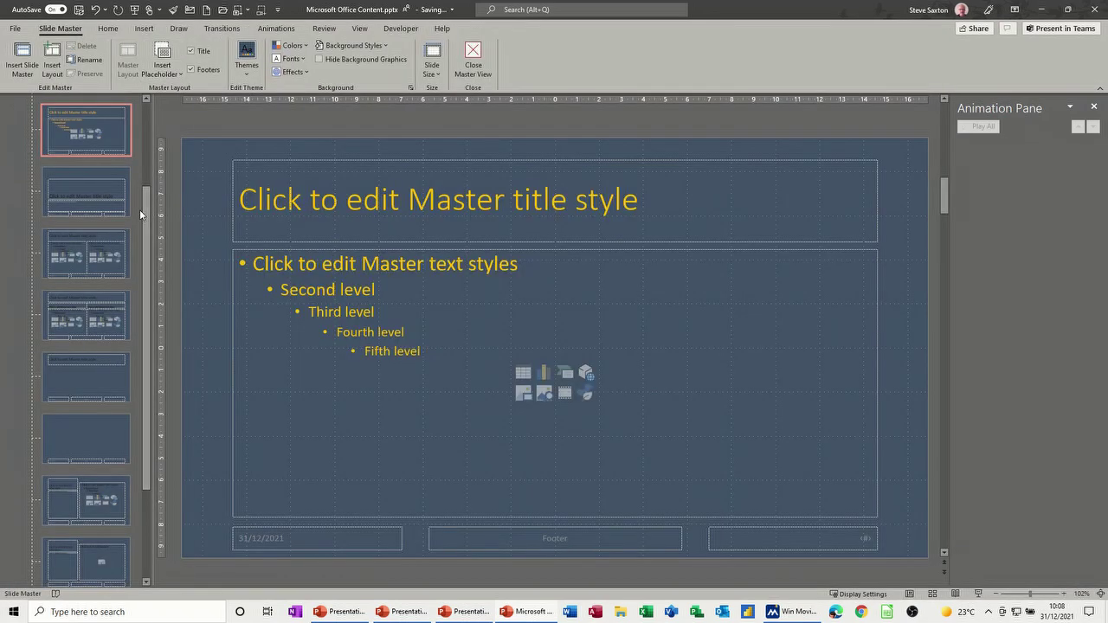
scroll(144, 229, "up", 3)
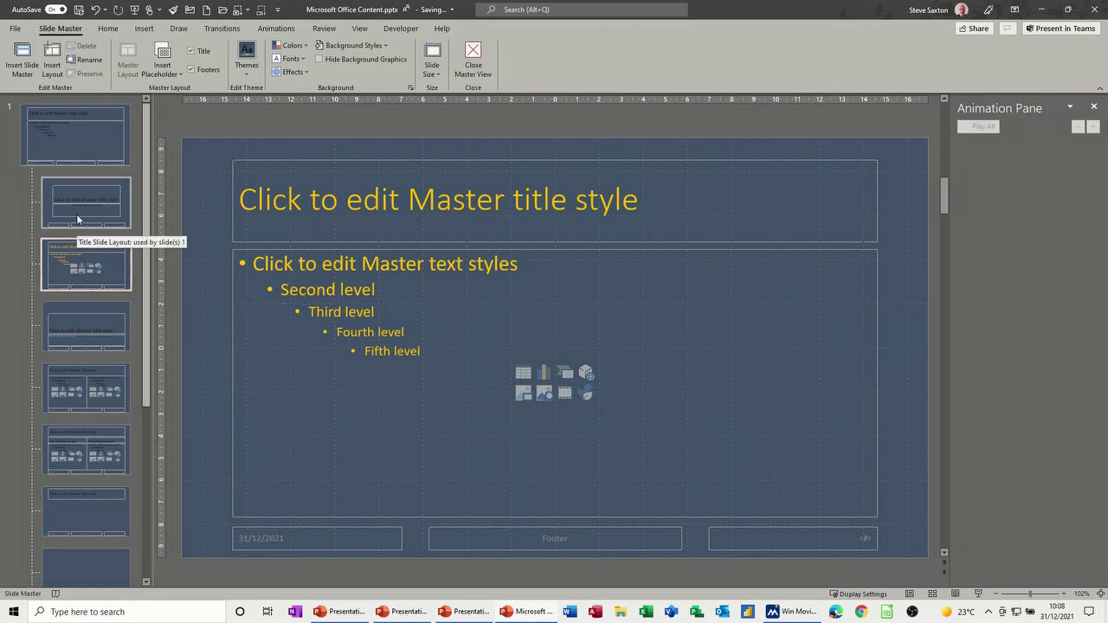
left_click(102, 125)
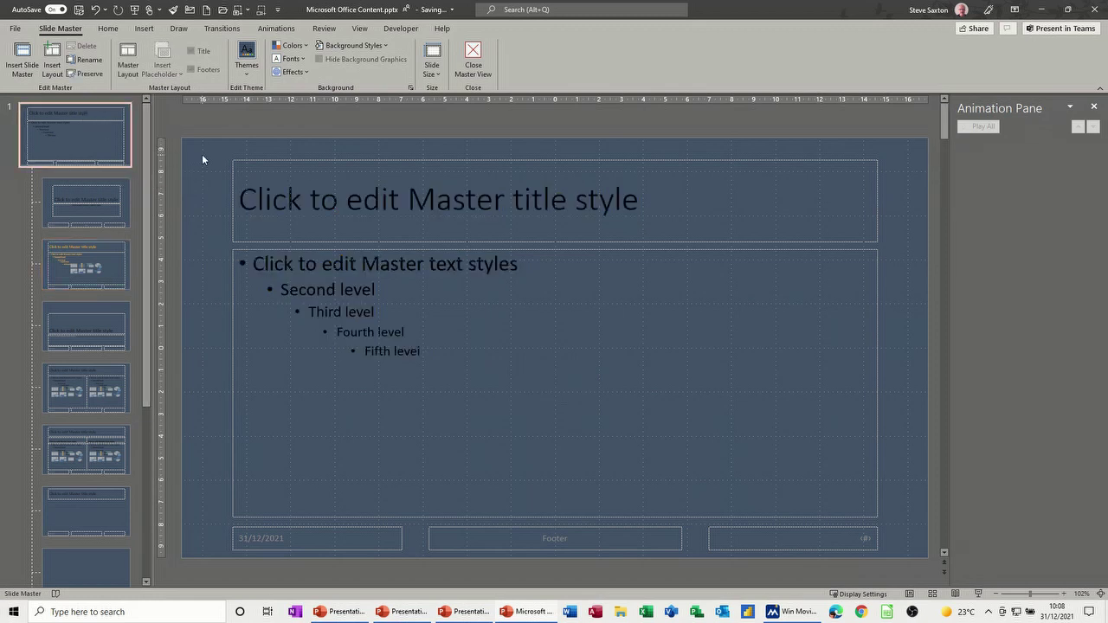
left_click(144, 29)
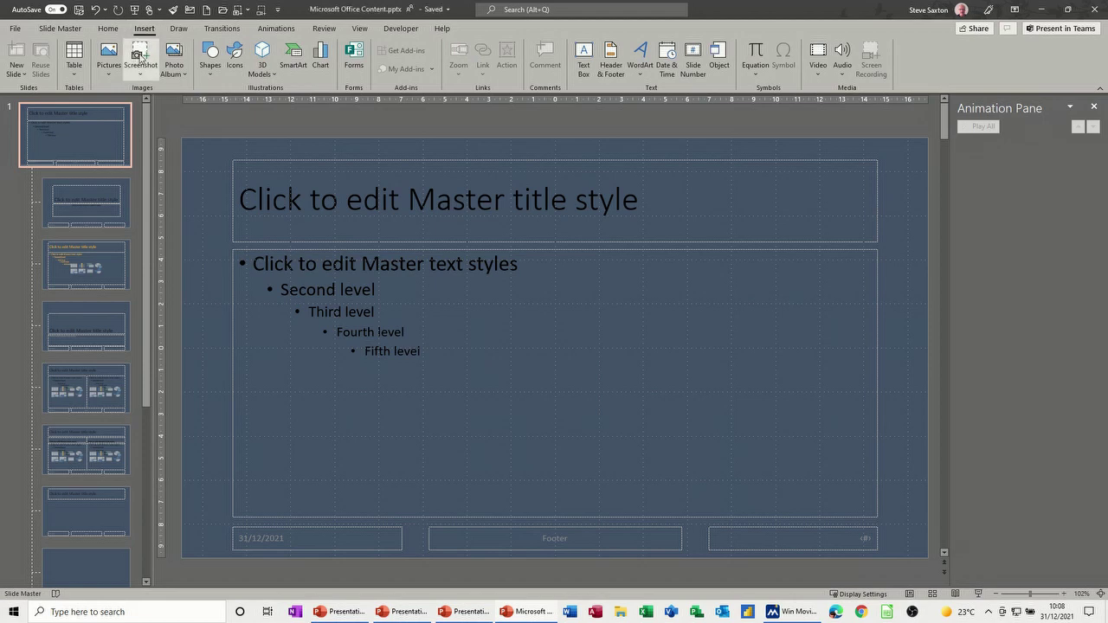
- Insert flowchart1.gif from the Documents folder onto the slide master
left_click(112, 79)
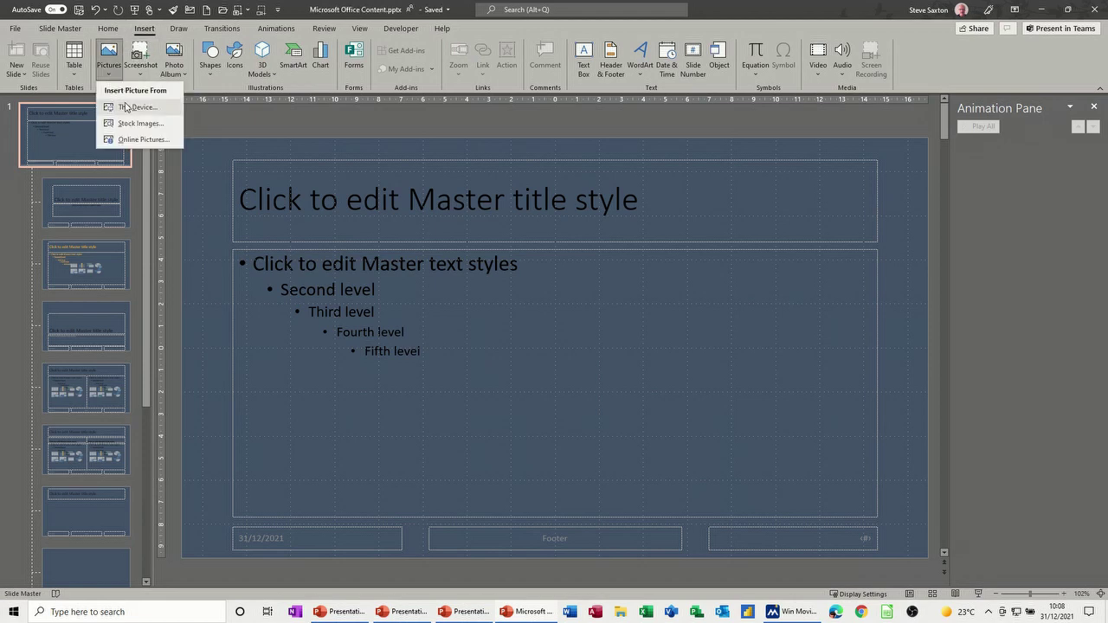
left_click(130, 111)
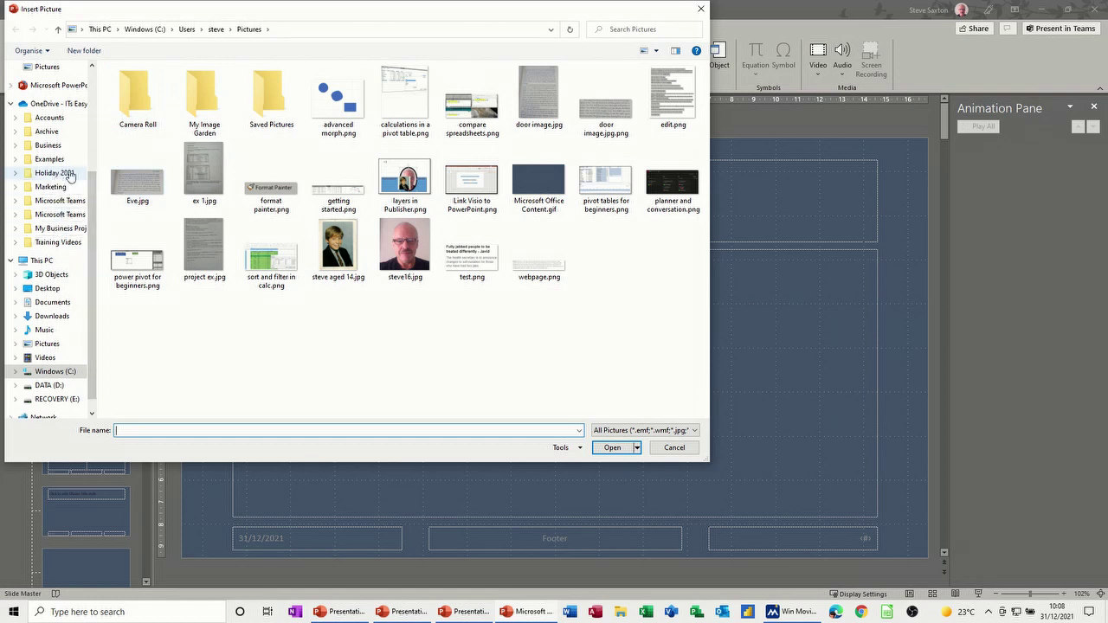
left_click(52, 302)
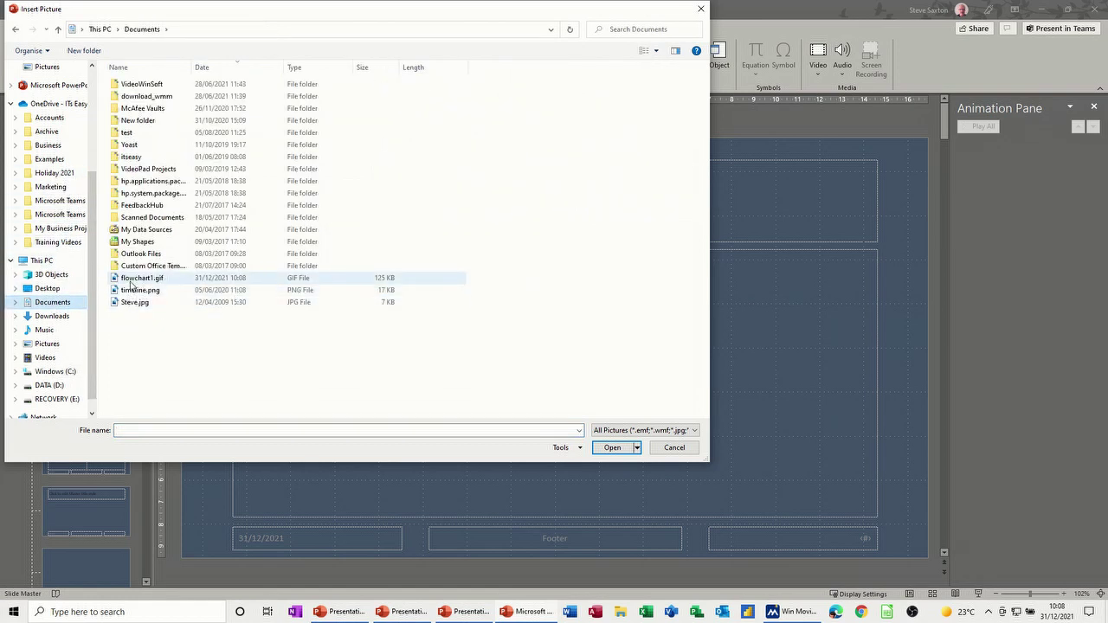
double_click(132, 281)
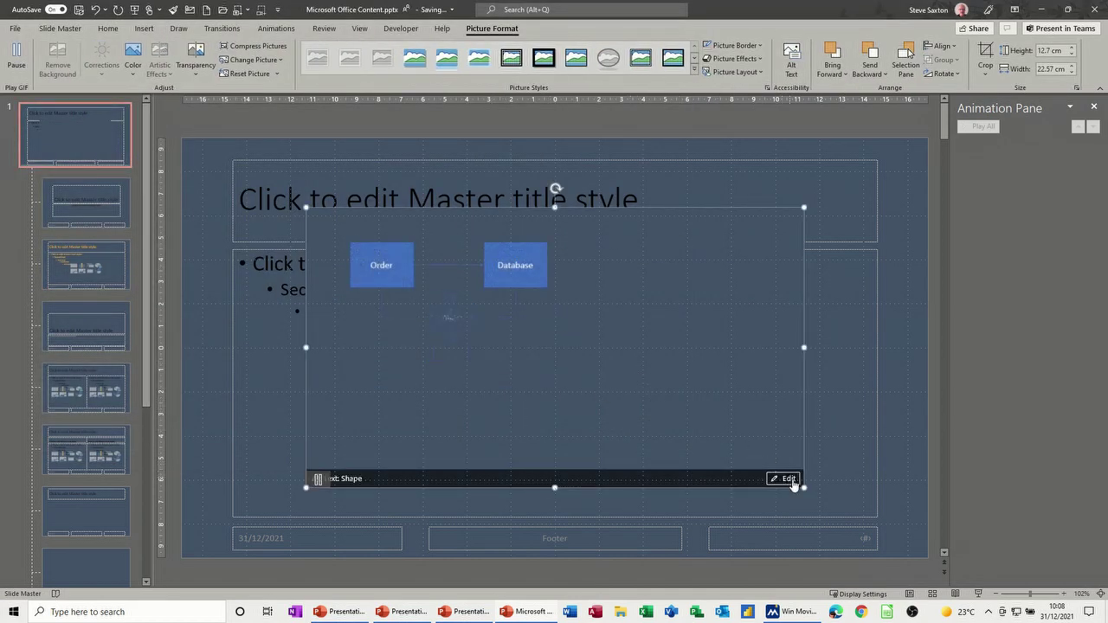
- Shrink the GIF, move it into the top-right corner, and return to normal view
left_click_drag(803, 486, 465, 324)
left_click_drag(433, 257, 716, 282)
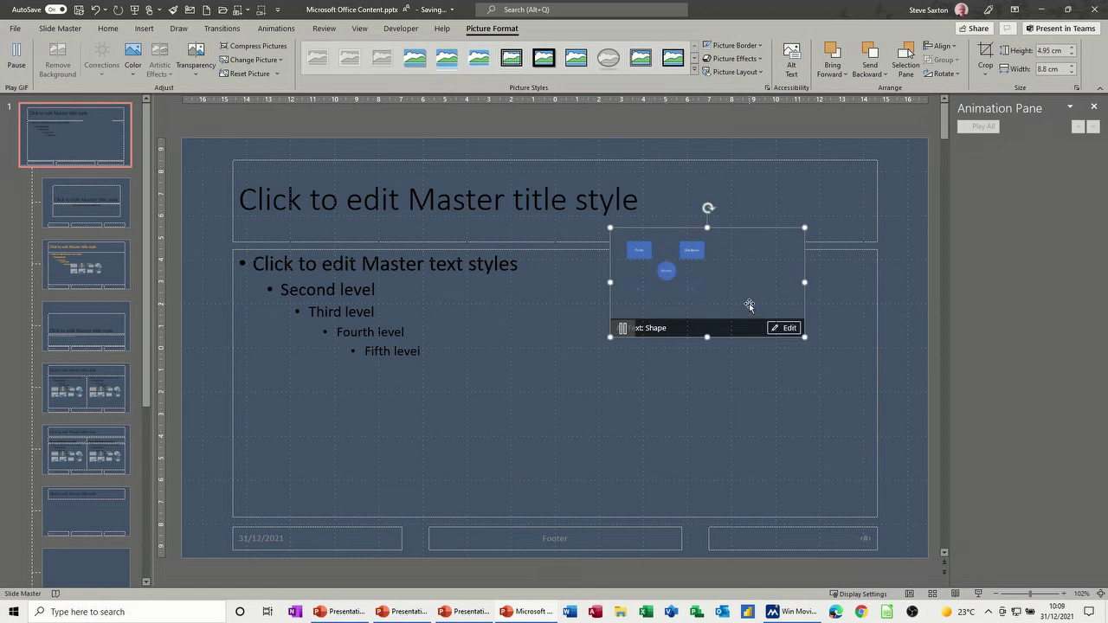
mouse_move(805, 337)
left_mouse_down()
mouse_move(777, 330)
mouse_move(790, 329)
left_mouse_up()
left_click_drag(736, 291, 864, 202)
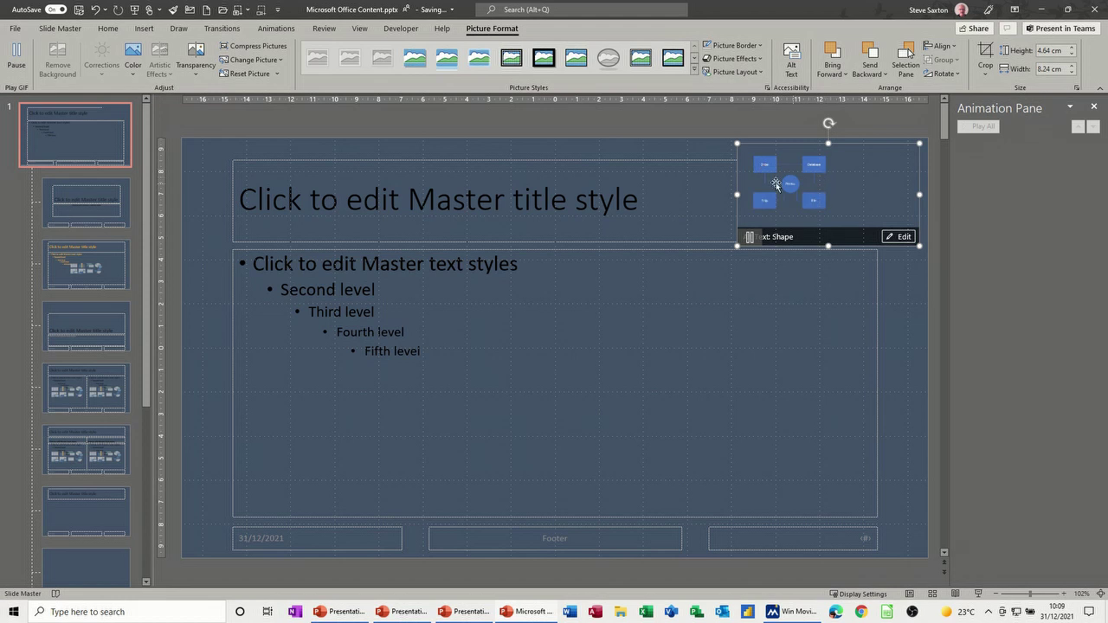
left_click(896, 326)
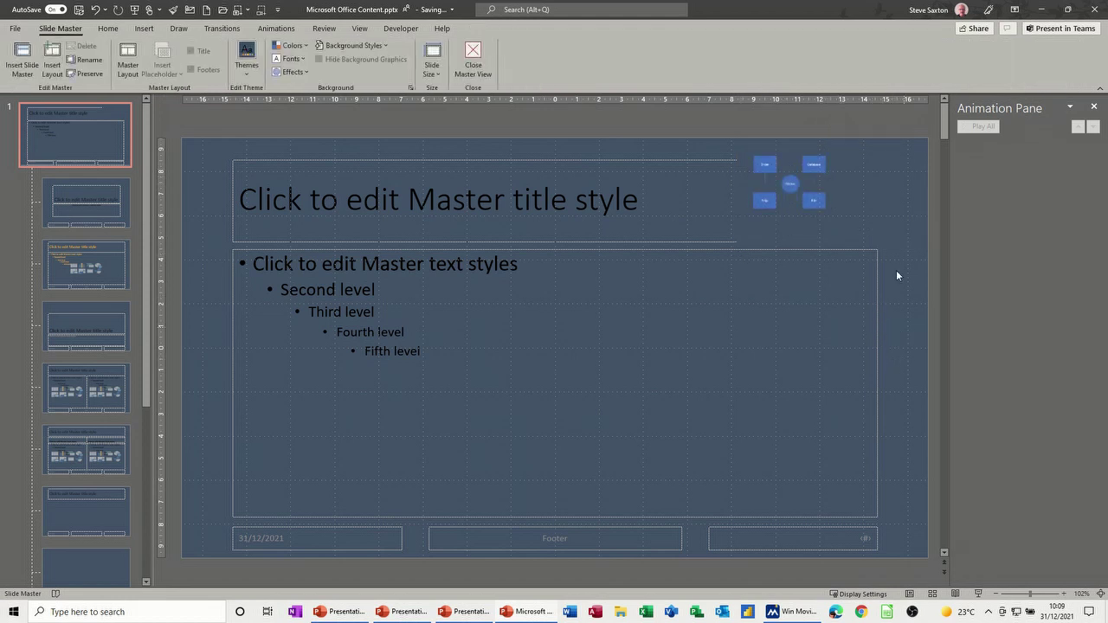
left_click(801, 225)
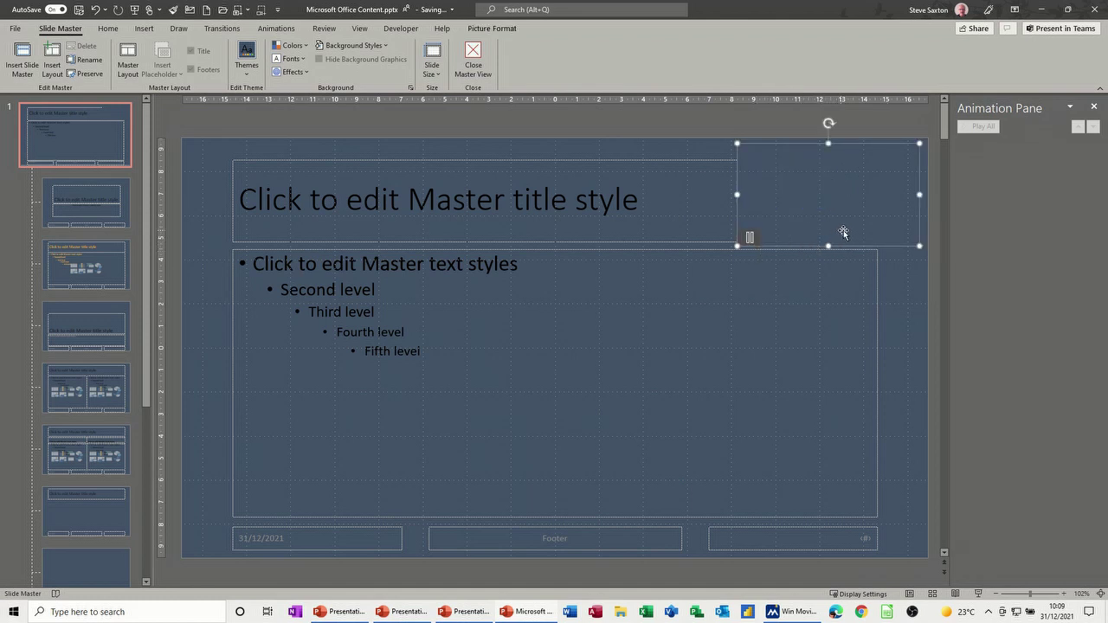
left_click_drag(841, 232, 903, 228)
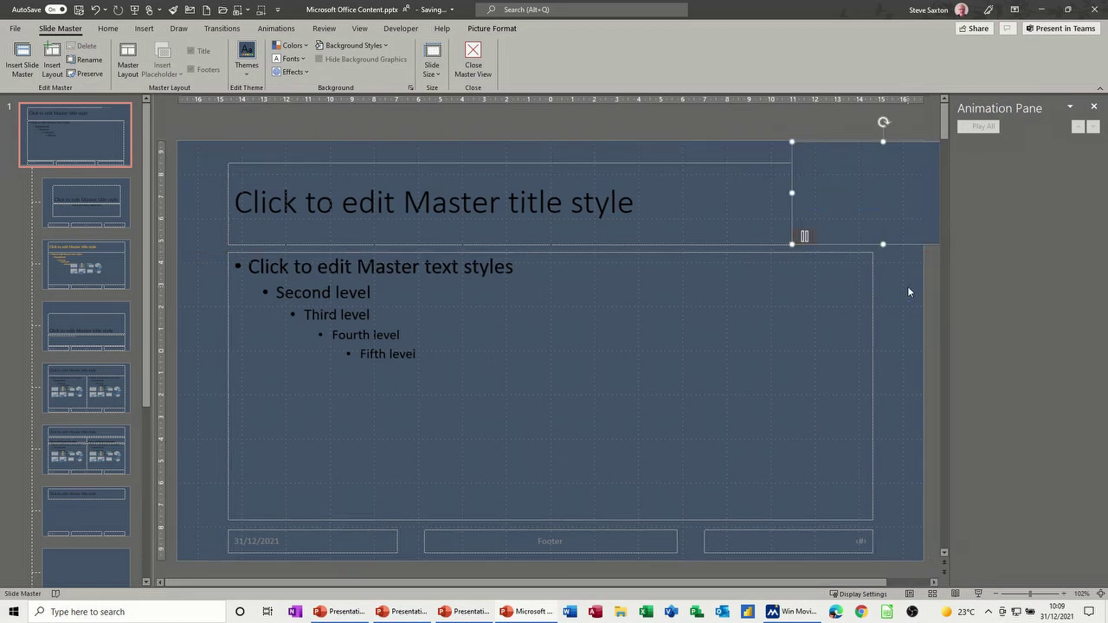
left_click(907, 287)
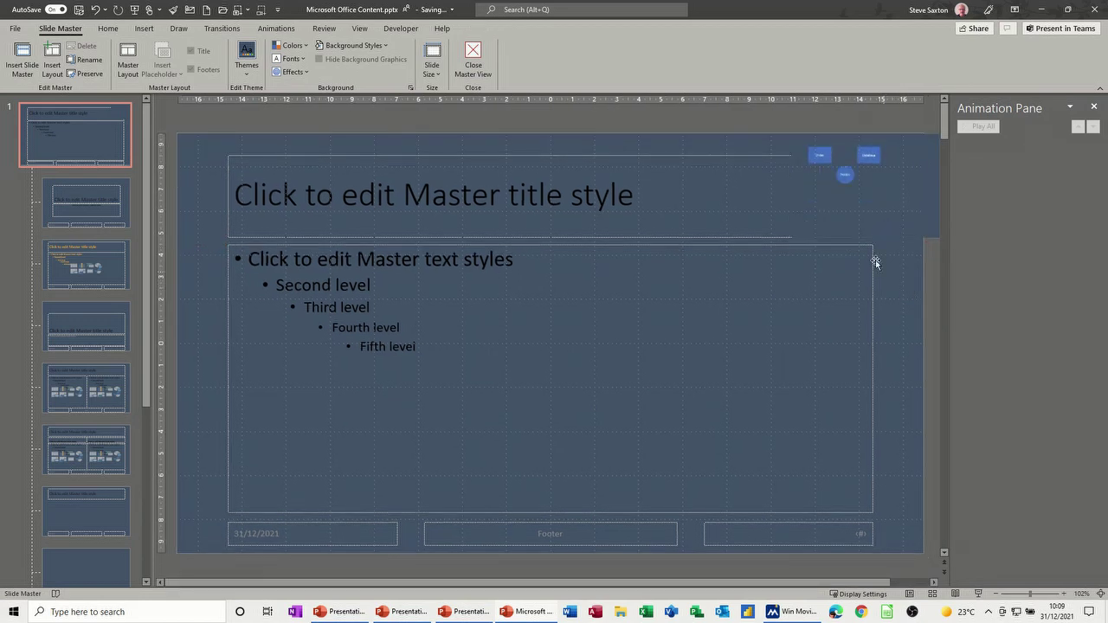
left_click(473, 62)
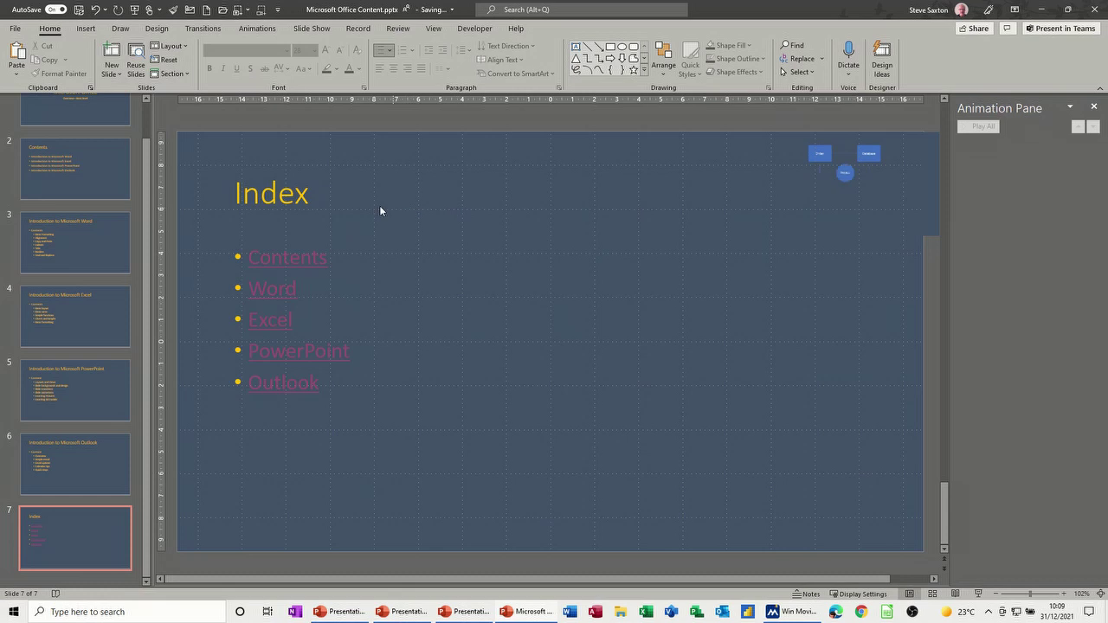
- Check the GIF on the Contents, title and Excel slides, then reopen Slide Master view
left_click(106, 174)
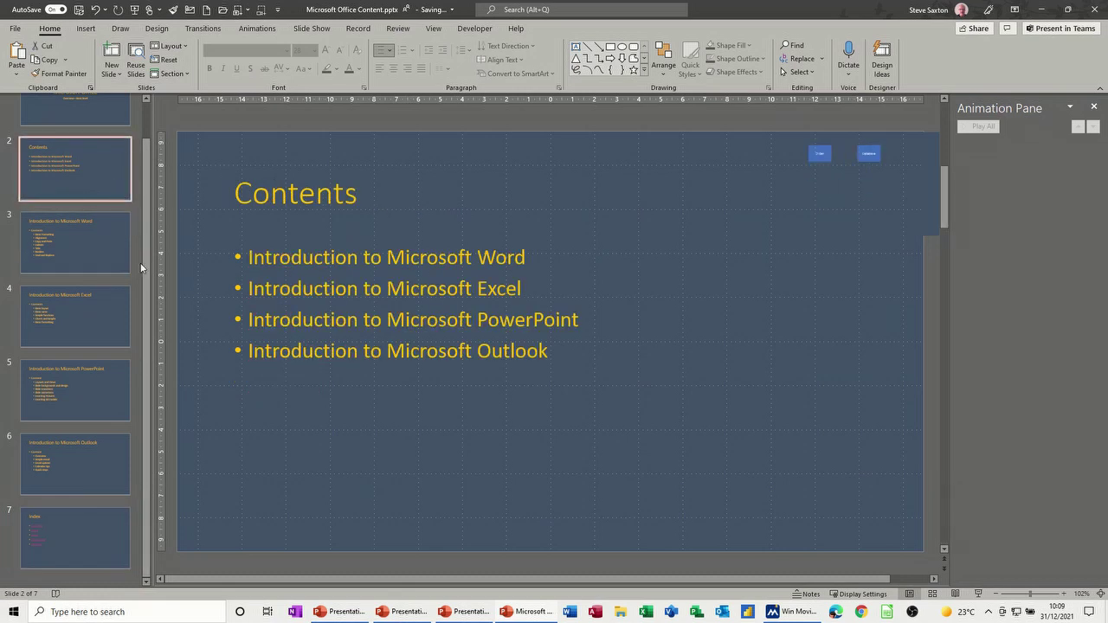
scroll(147, 277, "up", 2)
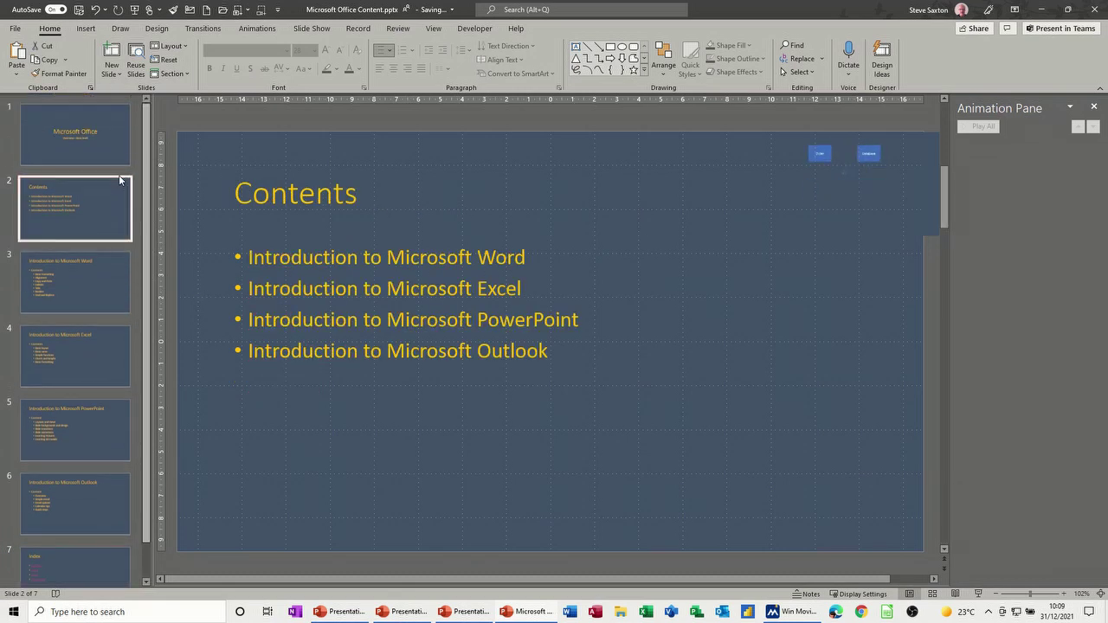
left_click(116, 158)
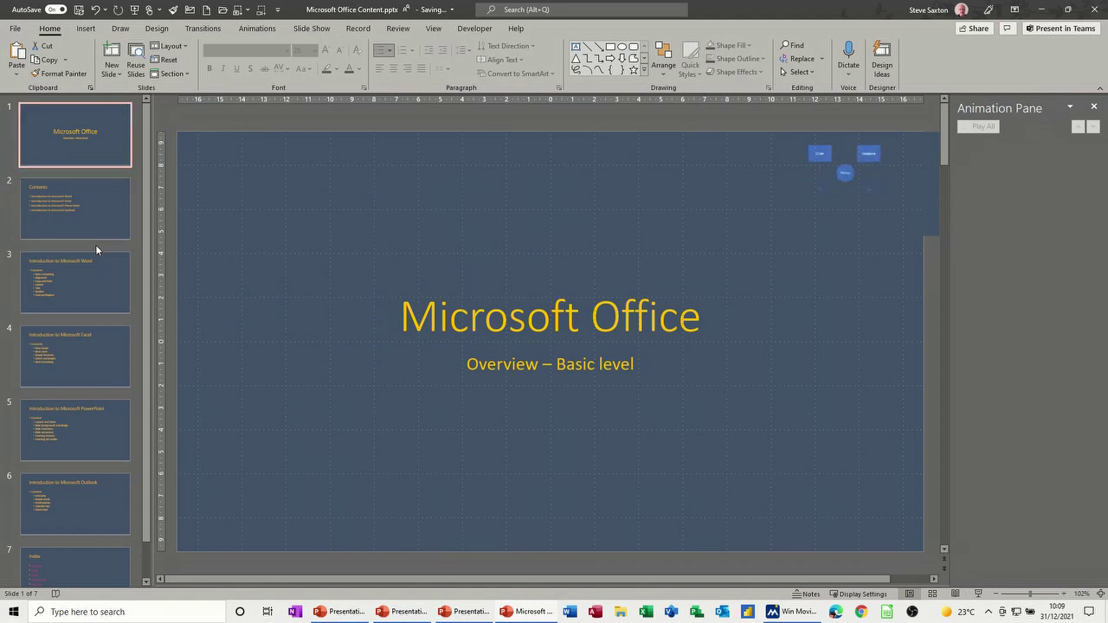
left_click(110, 366)
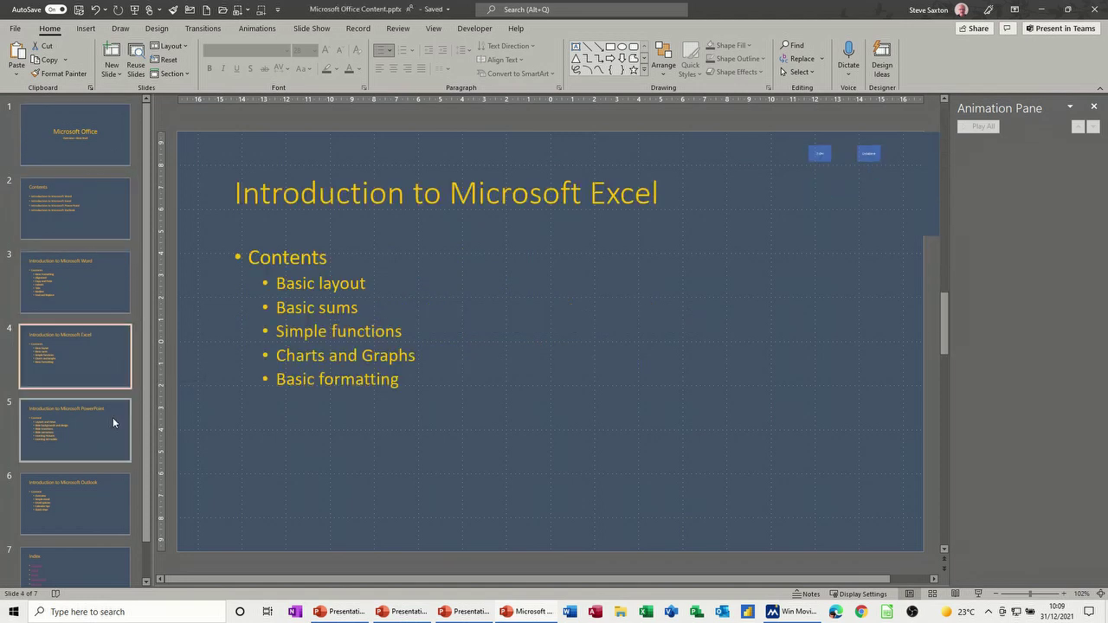
left_click(119, 149)
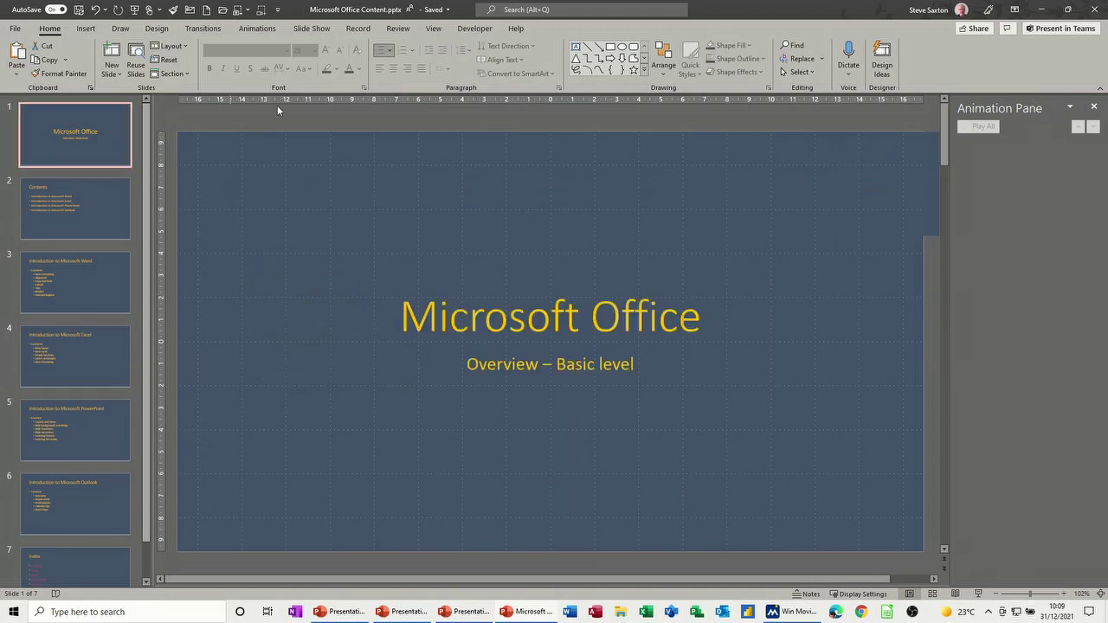
left_click(433, 29)
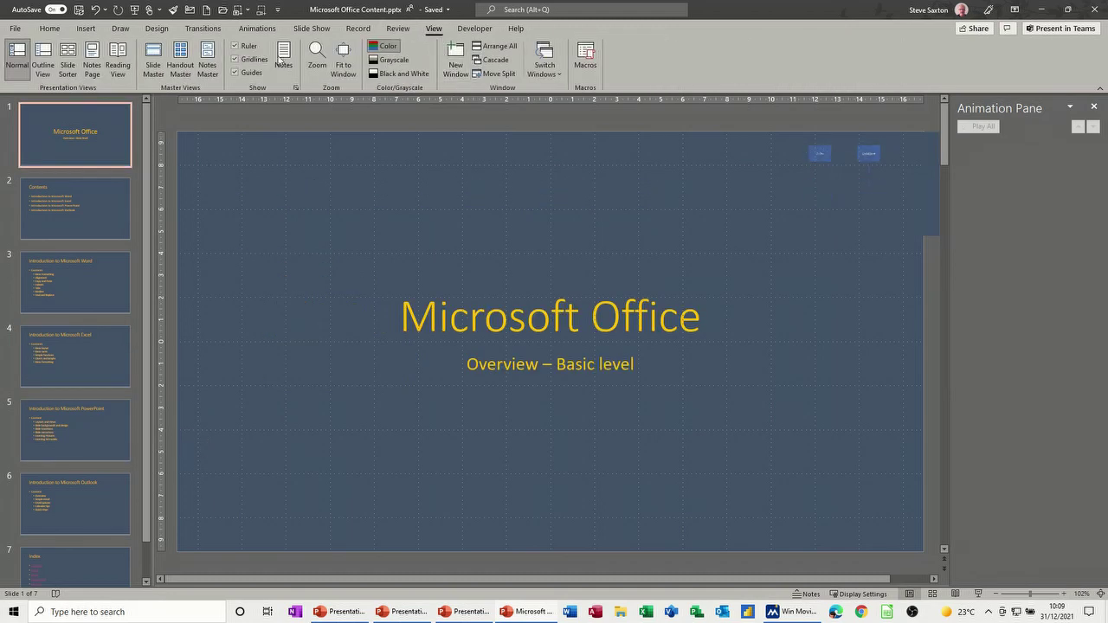
left_click(153, 65)
- Drag a corner of the top master's flowchart GIF down-left to enlarge it, then close Master View
left_click(77, 134)
left_click(802, 192)
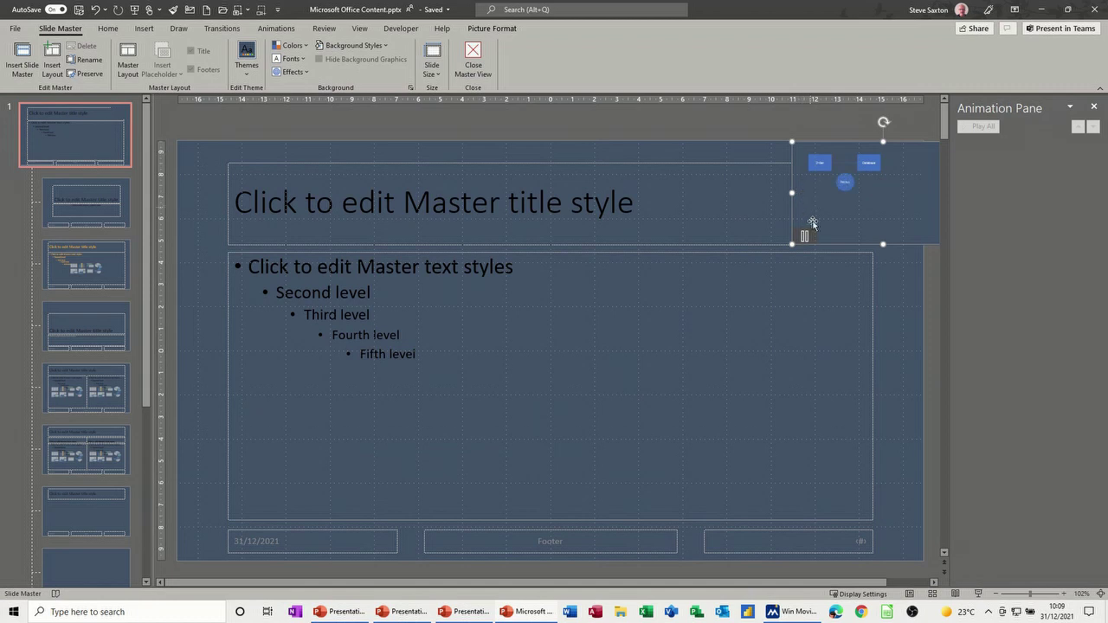
left_click_drag(792, 245, 686, 271)
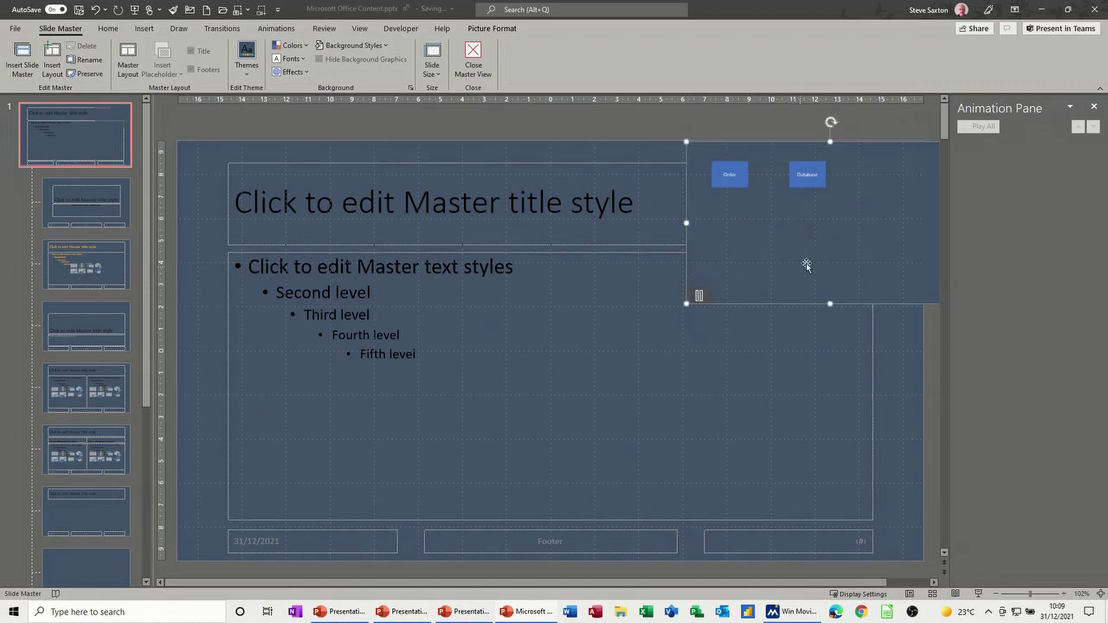
left_click(473, 61)
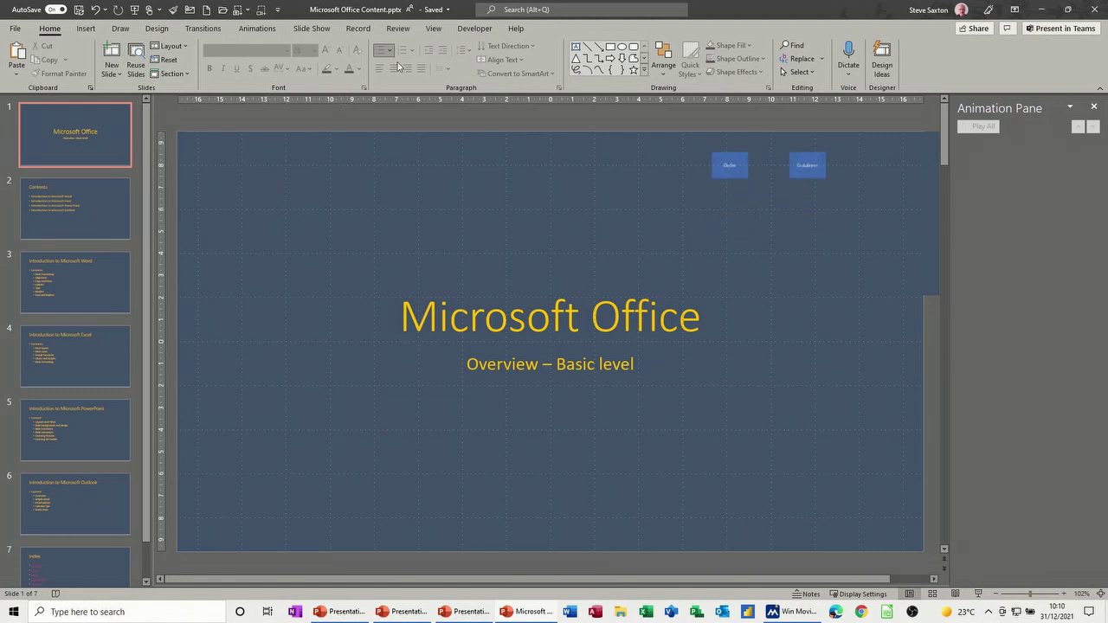
- Switch to Slide Master view and select the top slide master
left_click(433, 34)
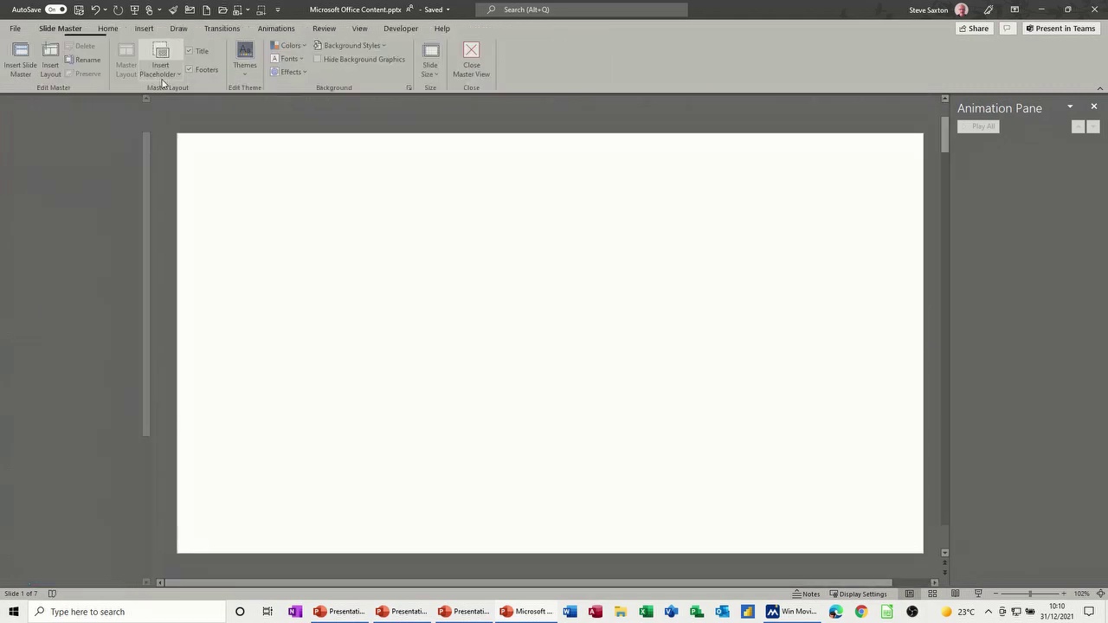
left_click(154, 61)
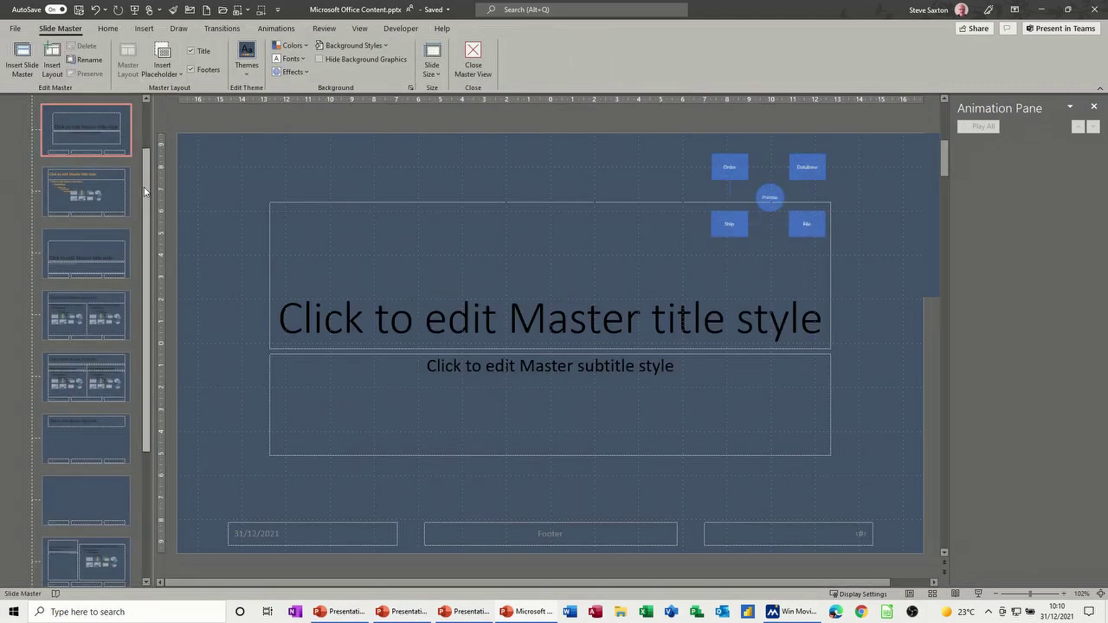
scroll(138, 123, "up", 1)
left_click(94, 131)
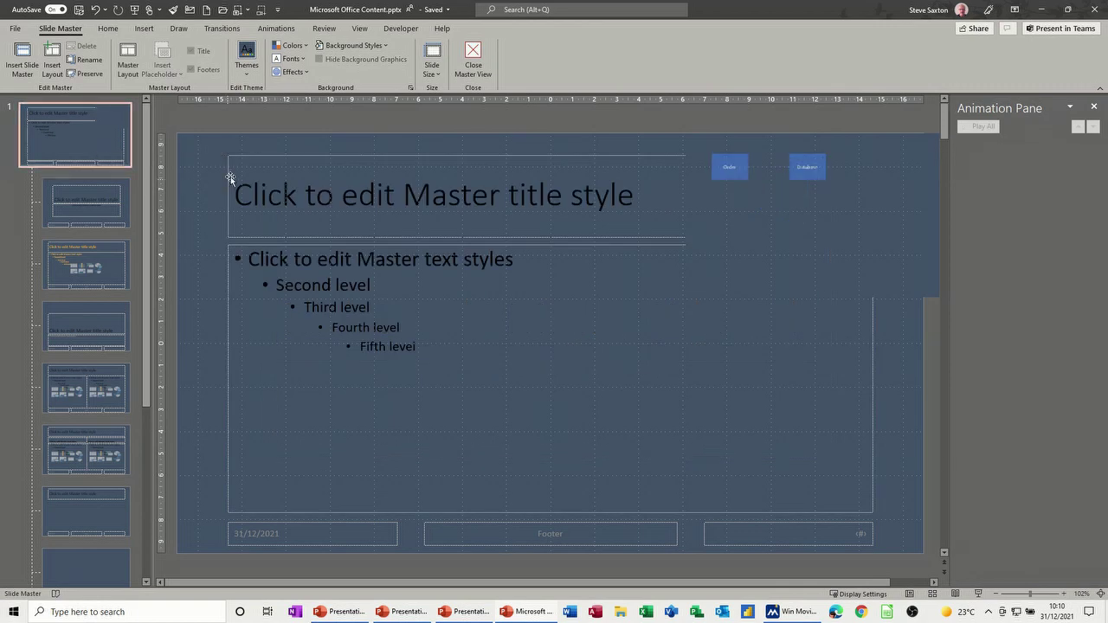
- Draw a small rectangle in the master's top-left corner
left_click(143, 27)
left_click(209, 68)
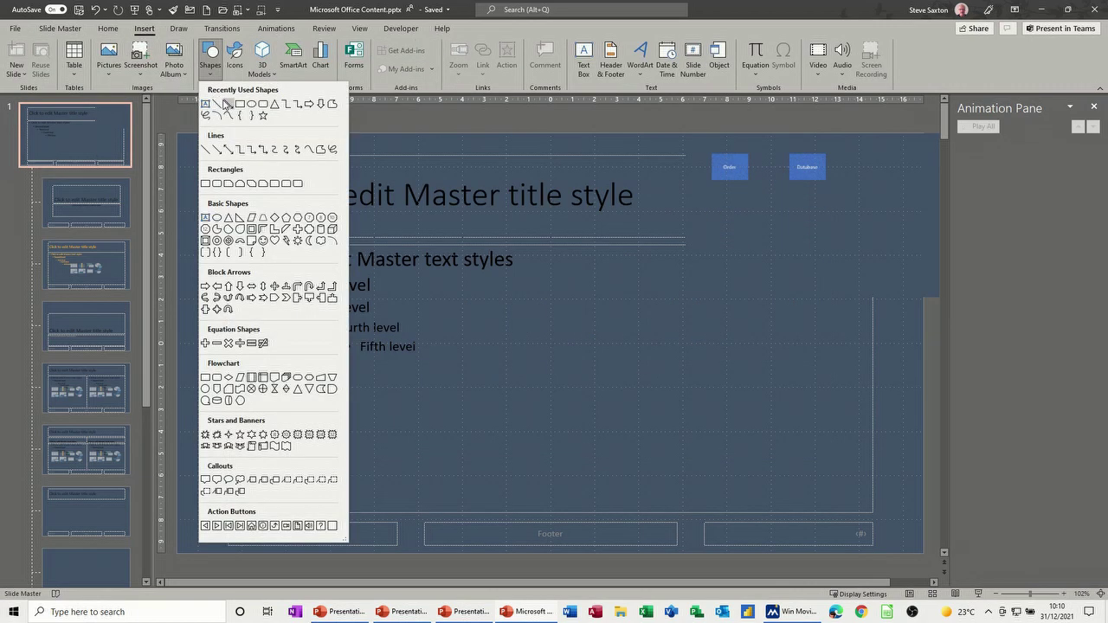
left_click(239, 104)
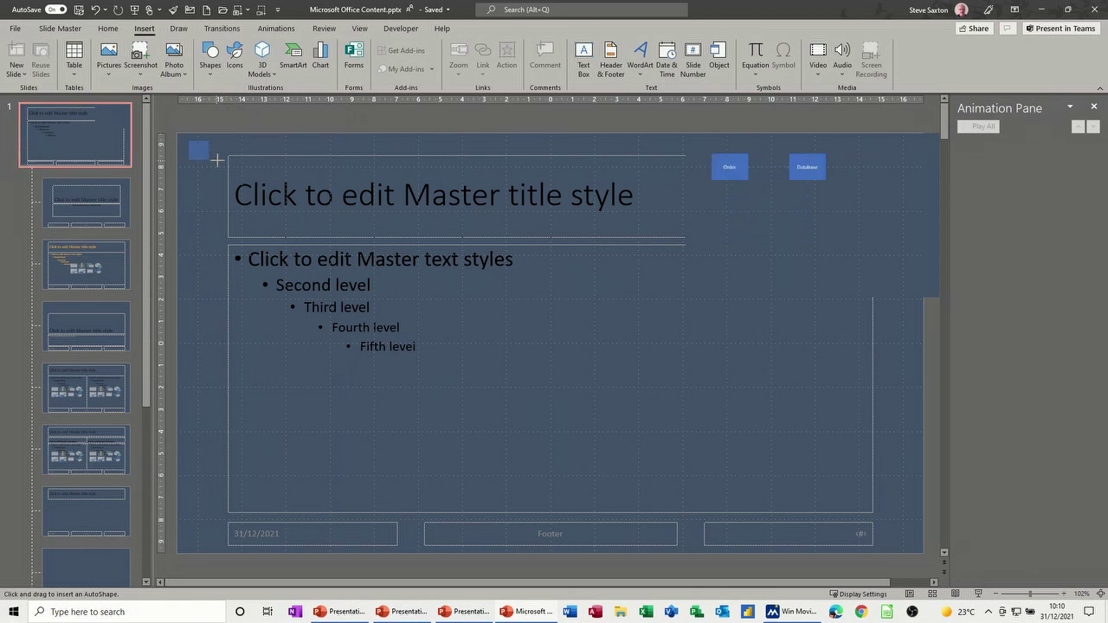
left_click_drag(234, 164, 211, 153)
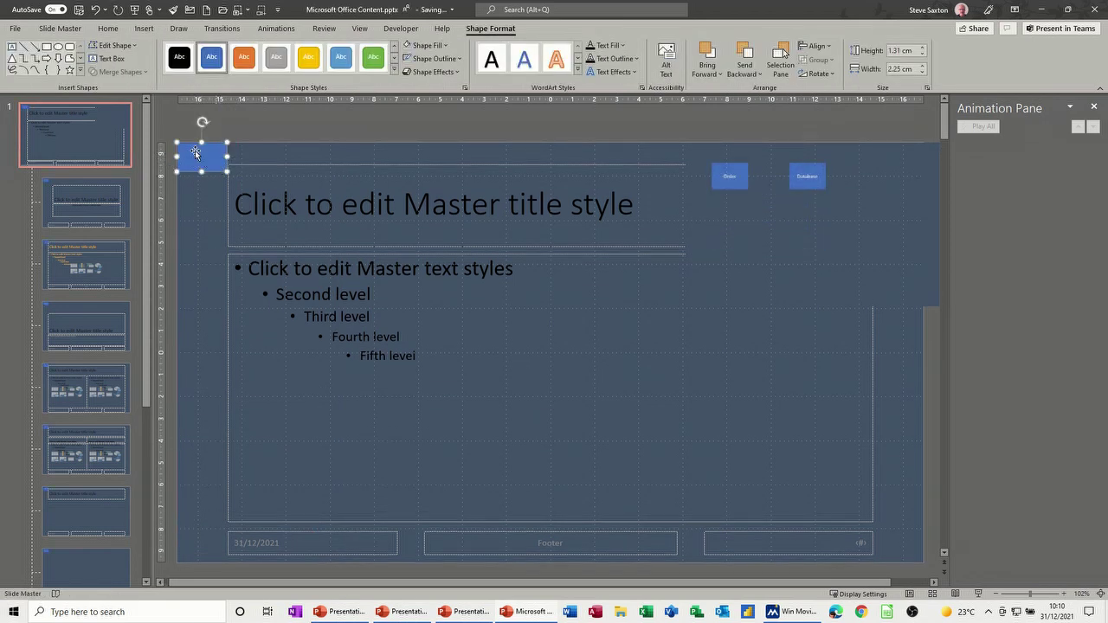
- Link the rectangle to slide 7, Index, as a Place in This Document target
left_click(145, 32)
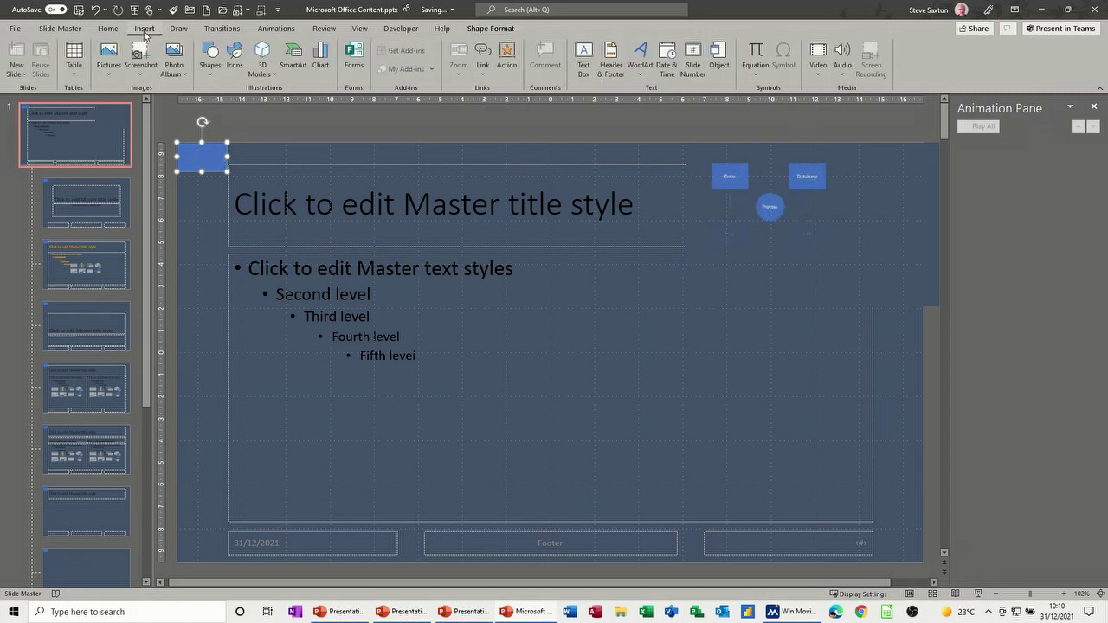
left_click(483, 55)
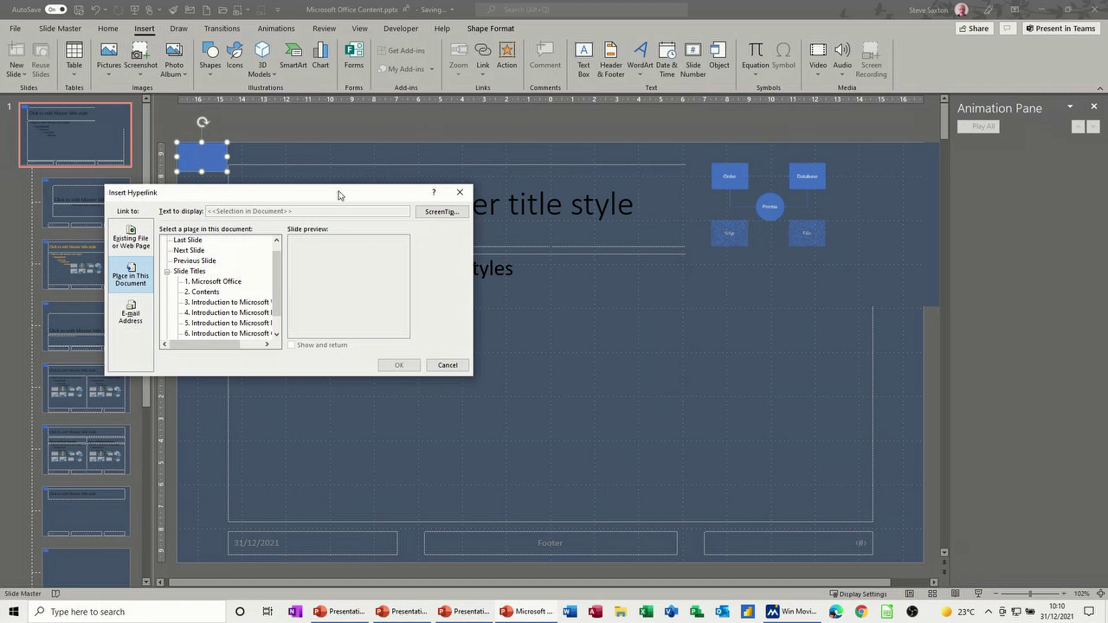
left_click_drag(339, 194, 543, 175)
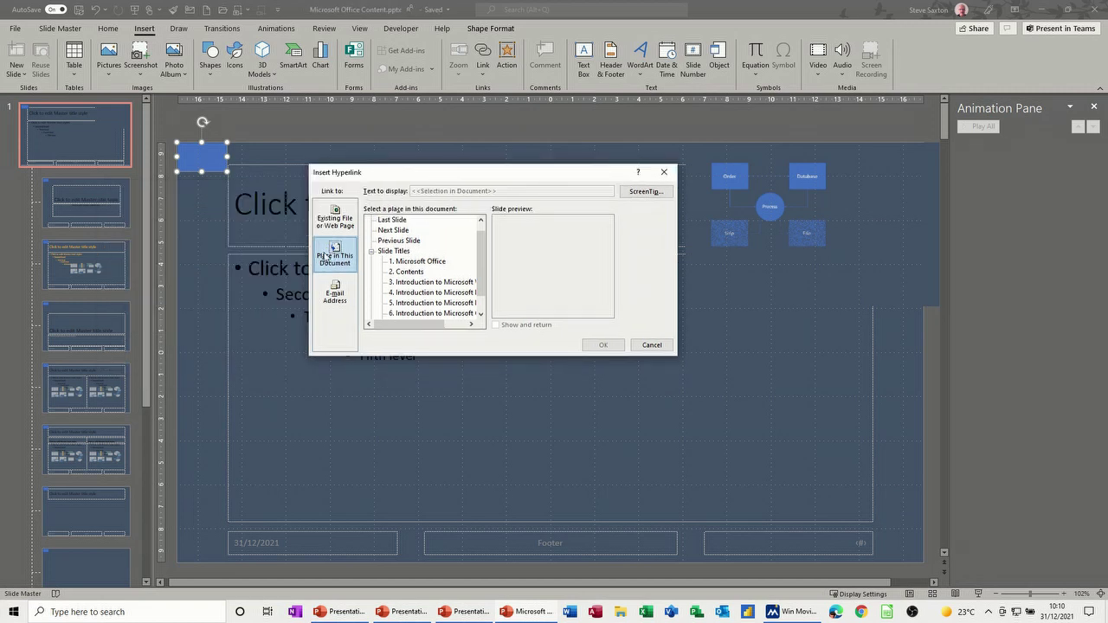
left_click(329, 221)
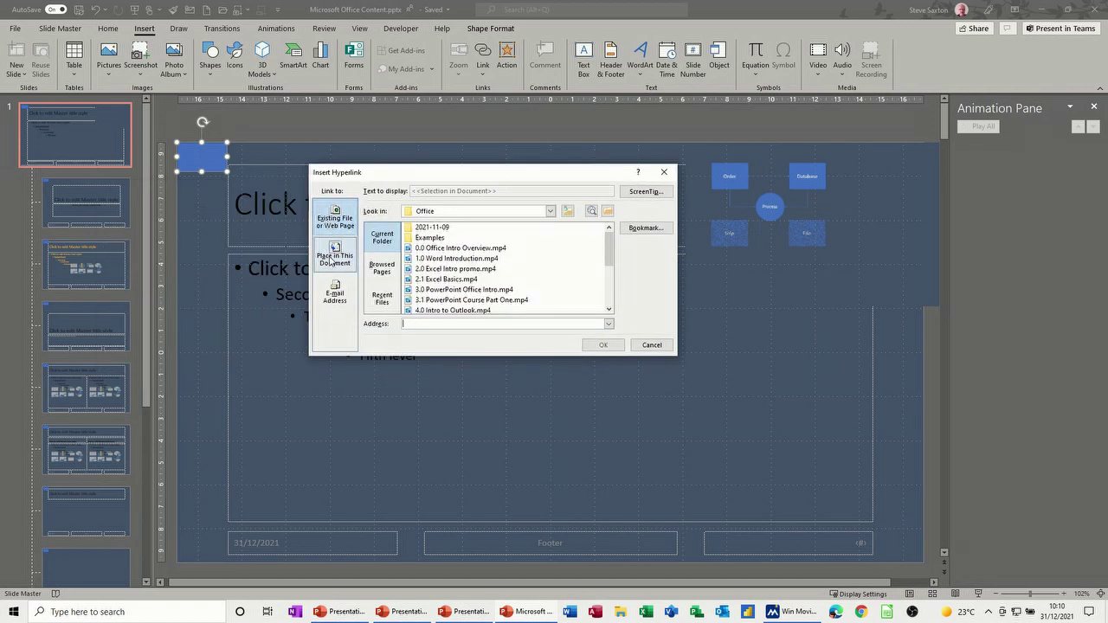
left_click(329, 260)
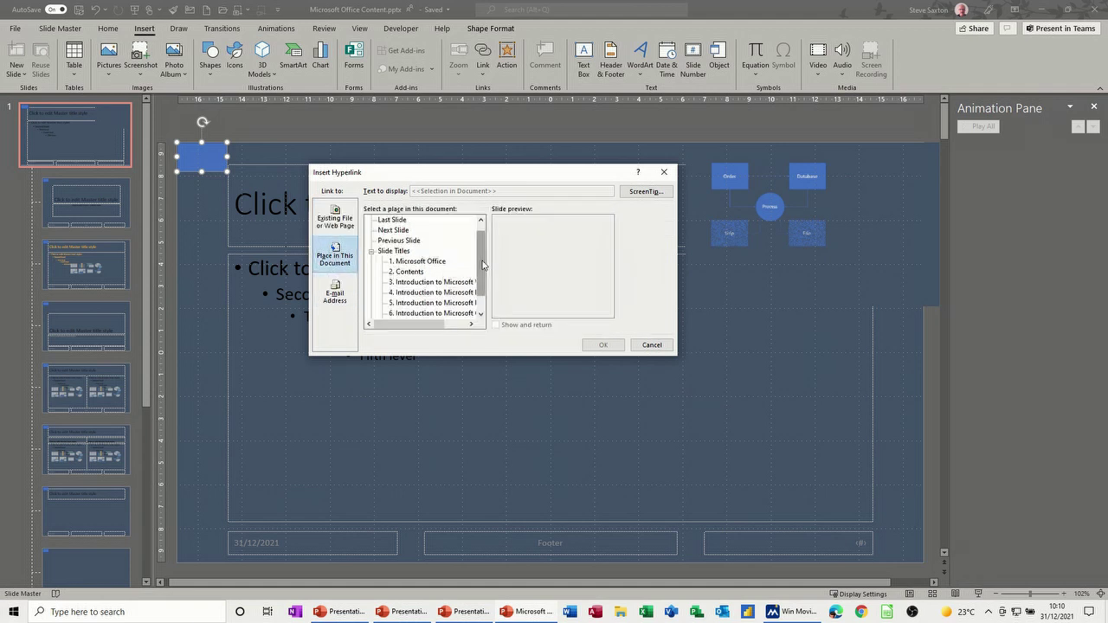
left_click_drag(483, 265, 484, 281)
left_click(404, 303)
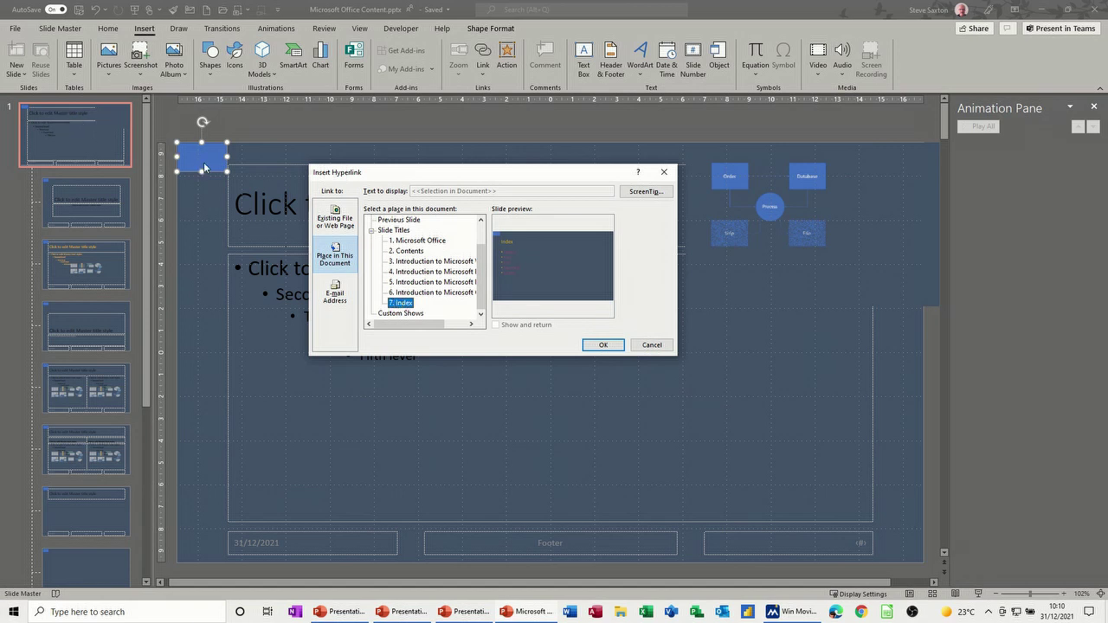
left_click(600, 347)
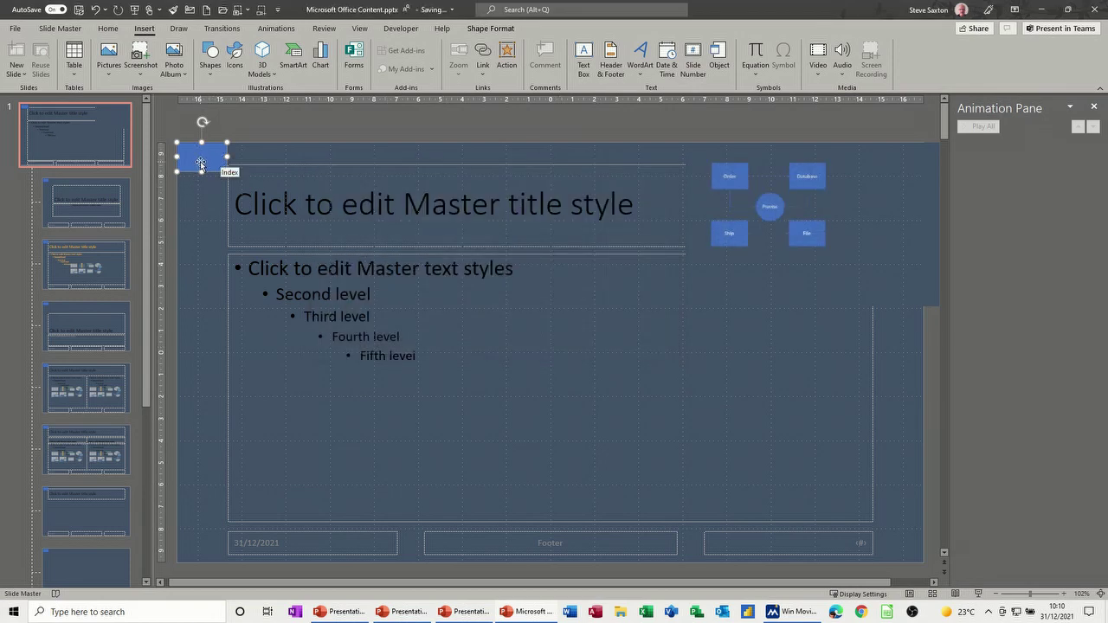
- Set the rectangle to No Fill and No Outline, deselect it, and close Master View
left_click(490, 28)
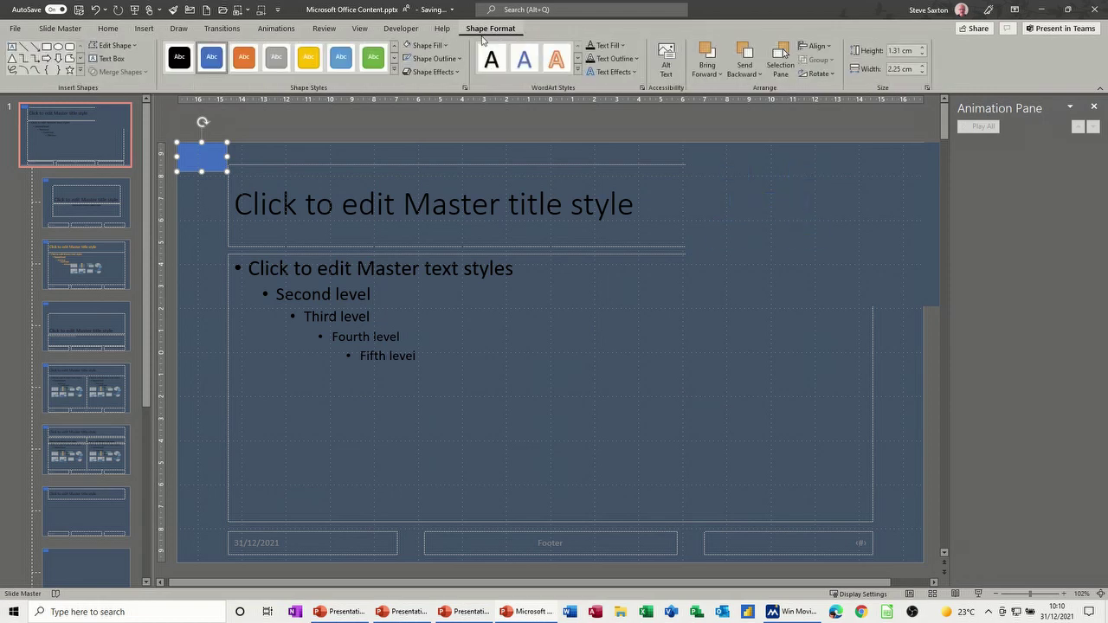
left_click(429, 45)
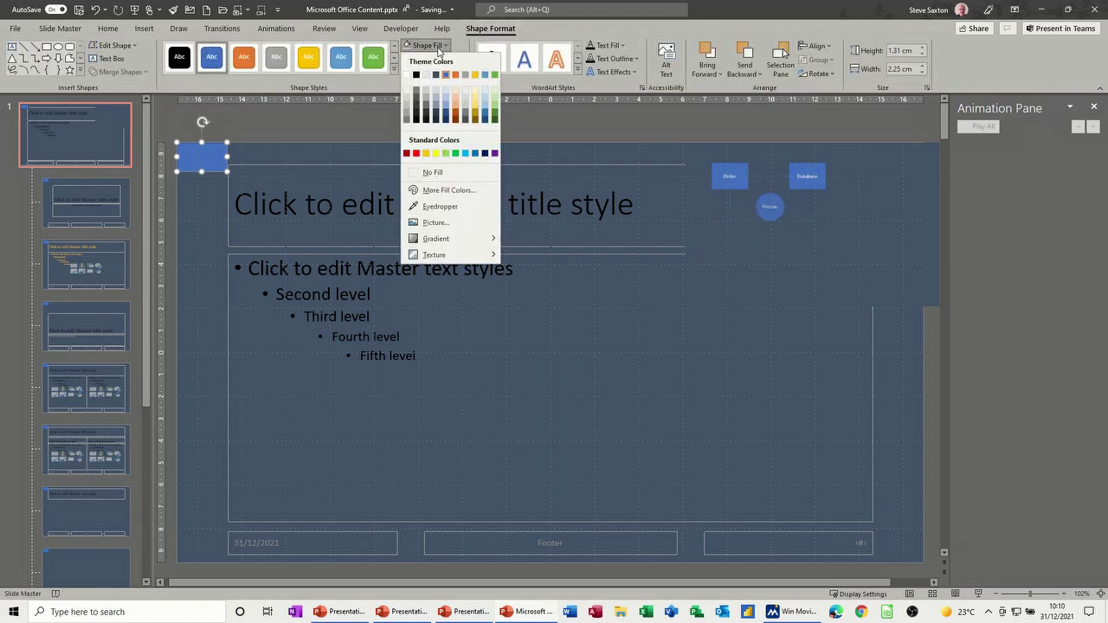
left_click(432, 172)
left_click(459, 59)
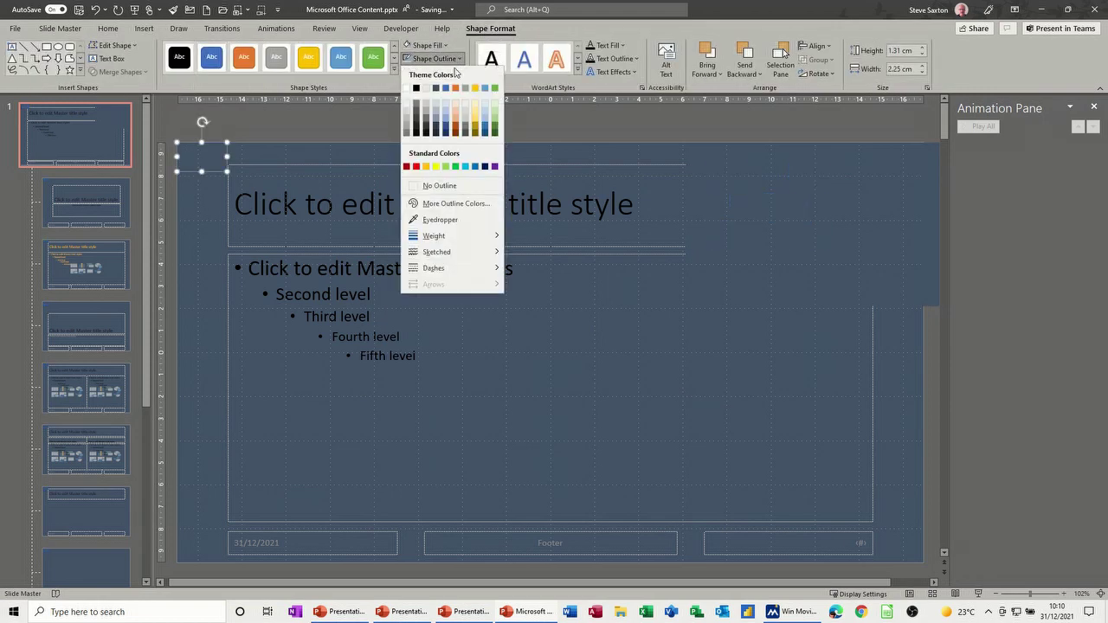
left_click(432, 187)
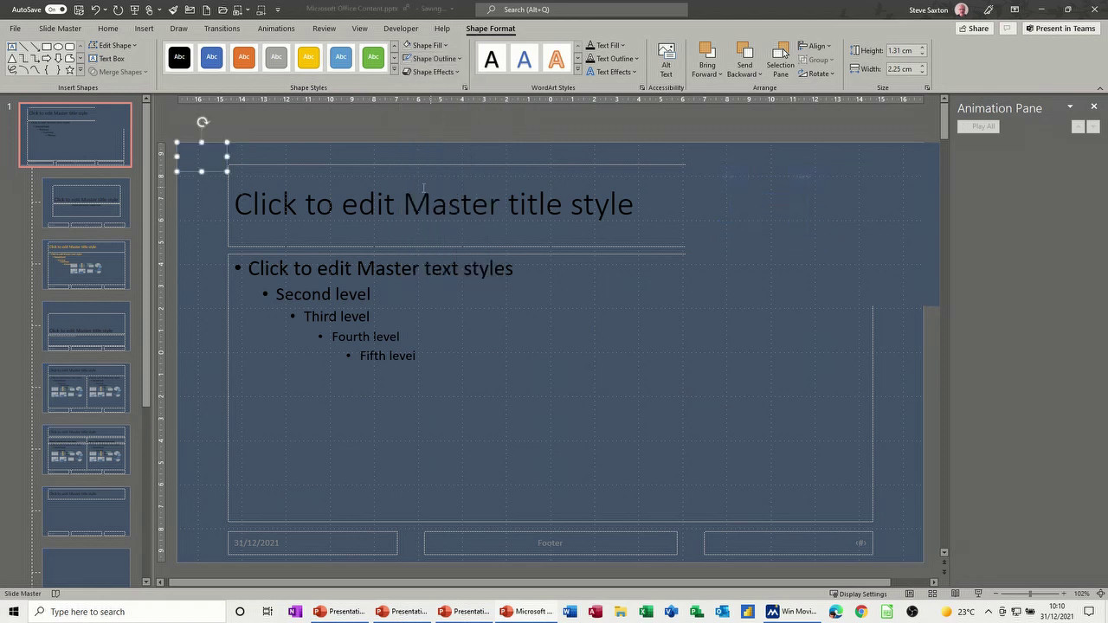
left_click(217, 204)
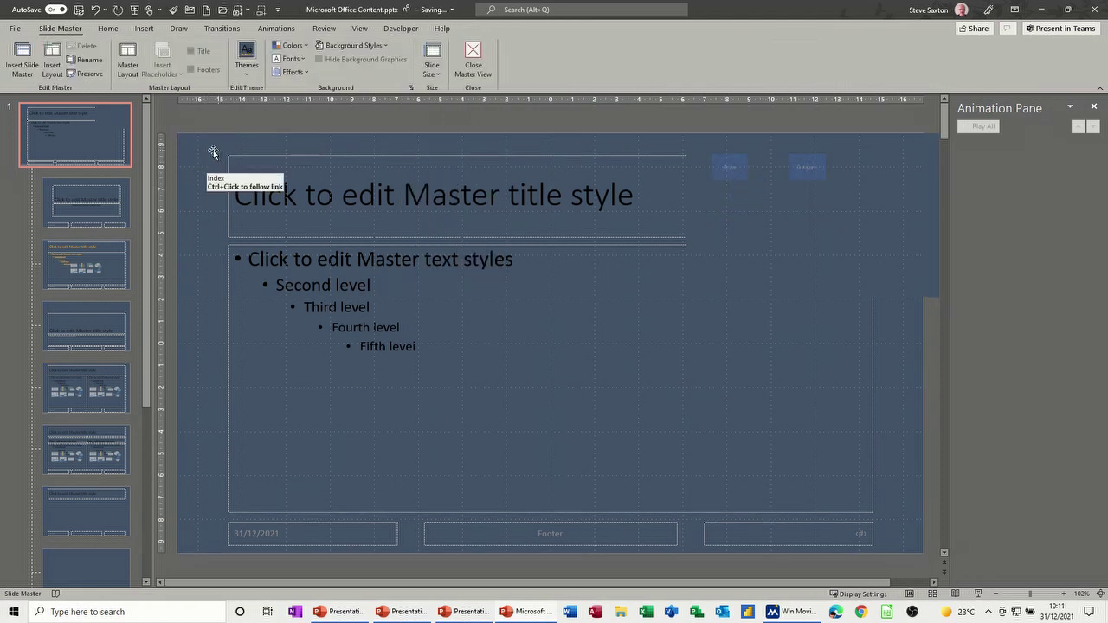
left_click(469, 60)
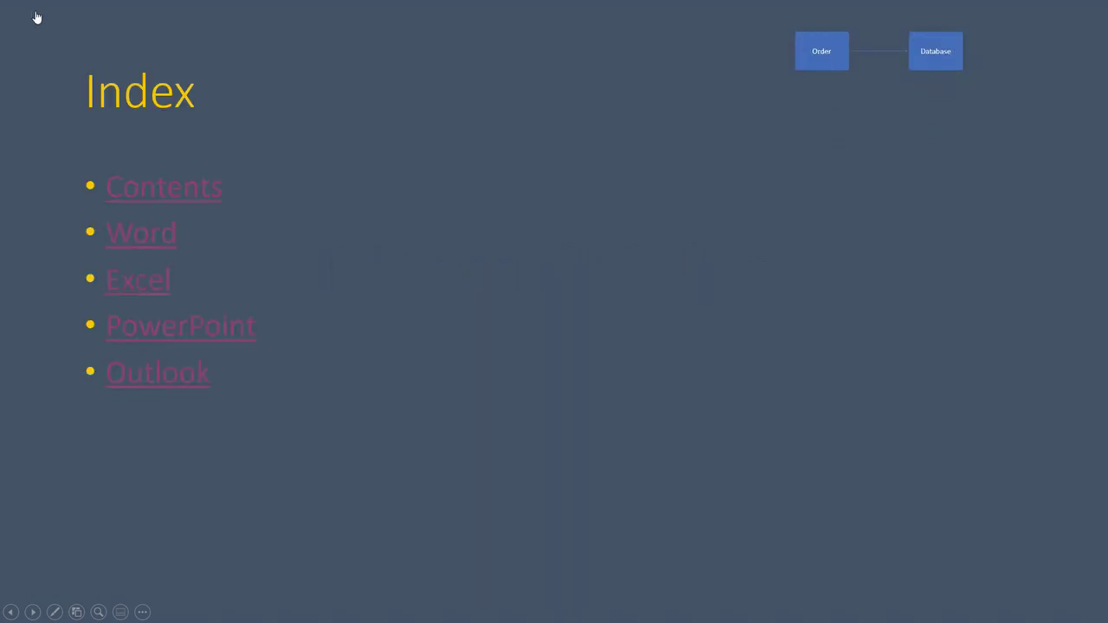
- Open the Contents and PowerPoint slides from Index, returning each time via the top-left hotspot
left_click(128, 196)
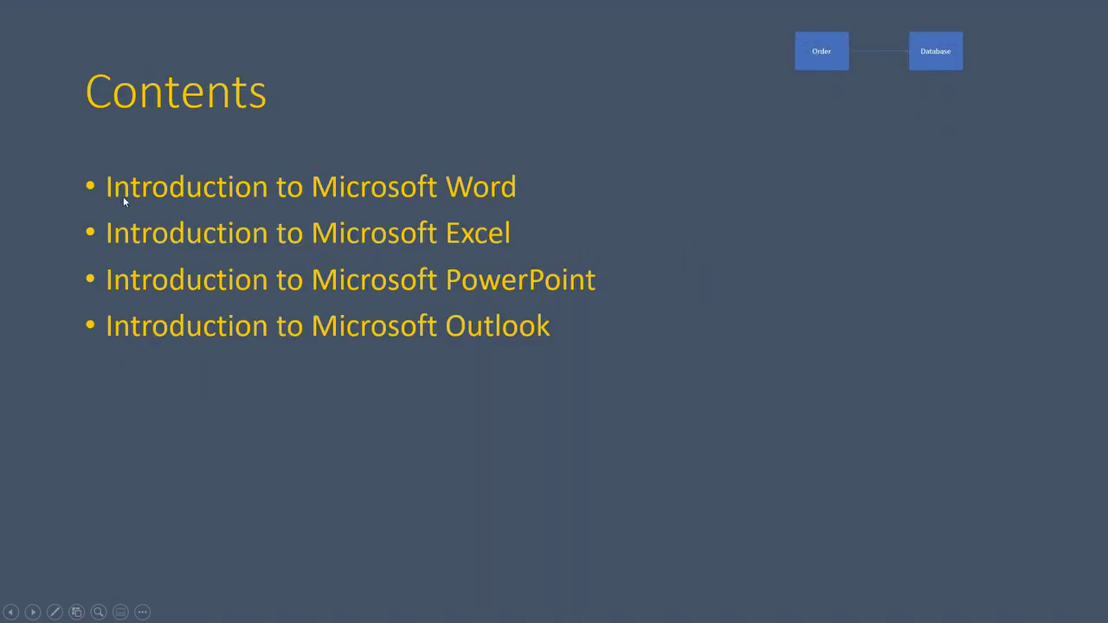
left_click(33, 29)
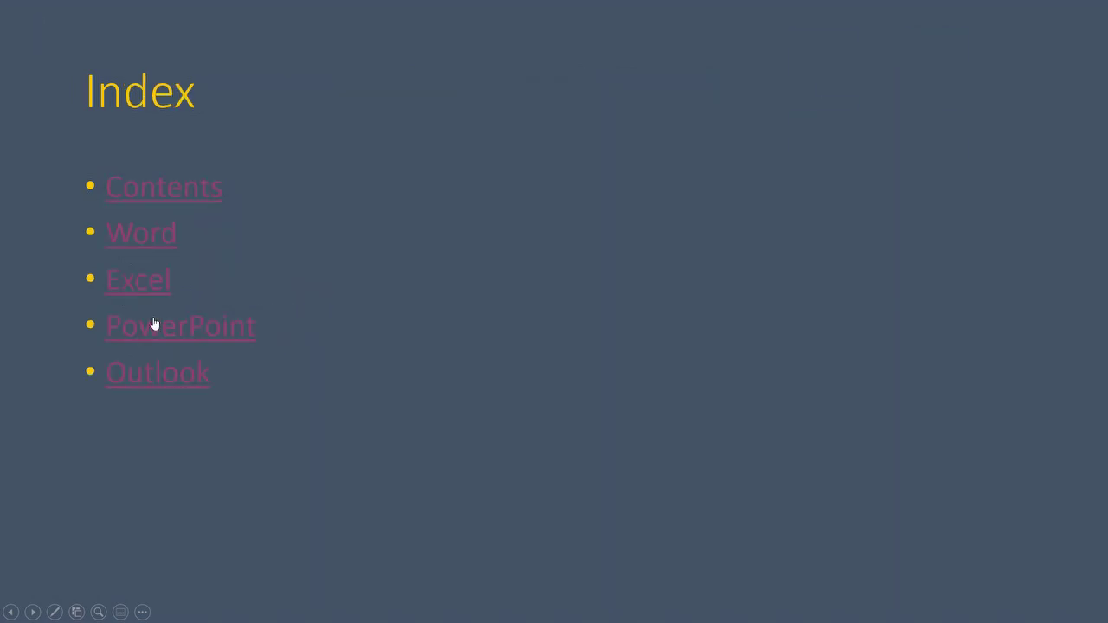
left_click(163, 336)
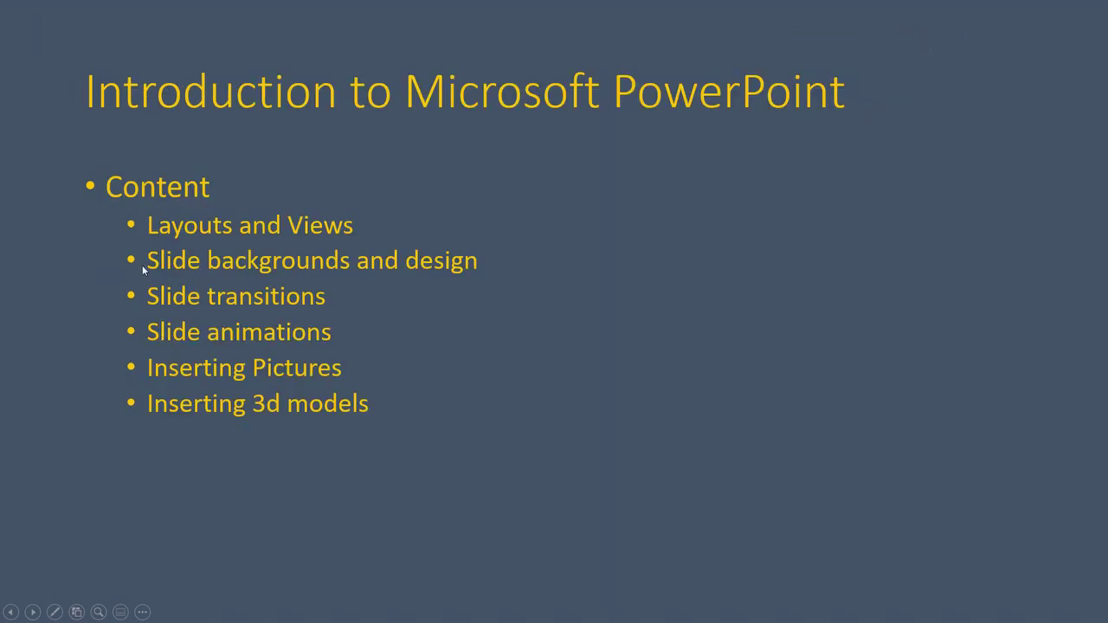
left_click(34, 35)
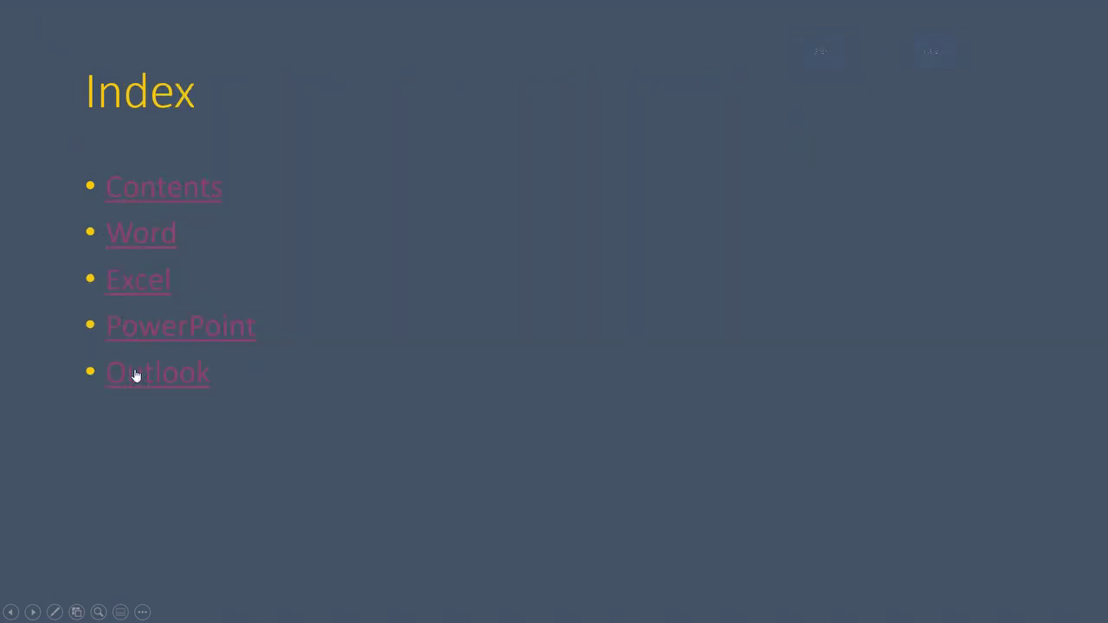